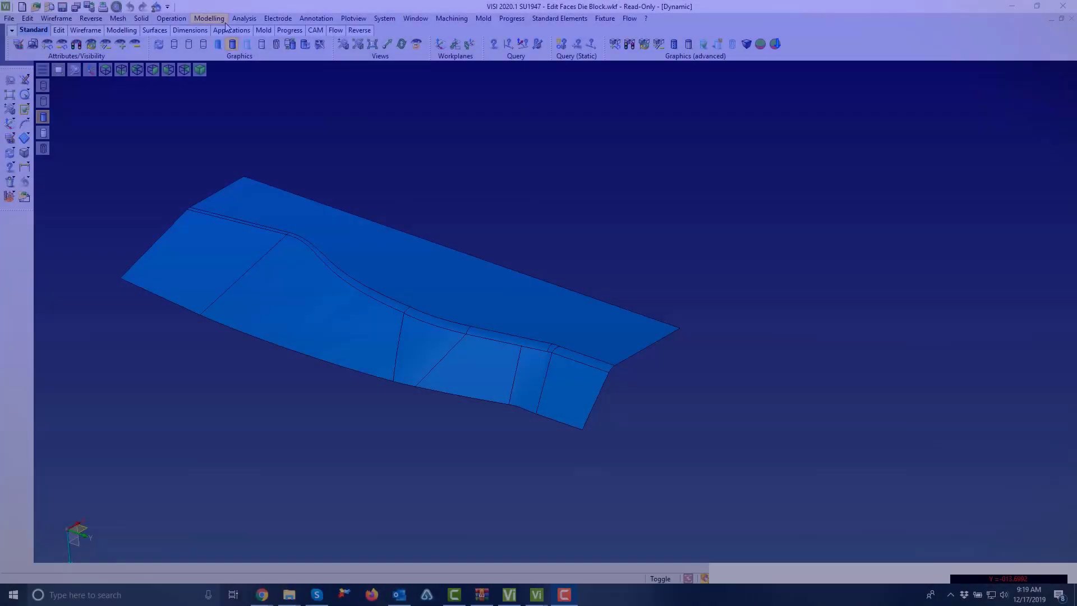
- Select all tangent-connected faces of the formed surface for the Edit faces command
click(209, 18)
click(213, 121)
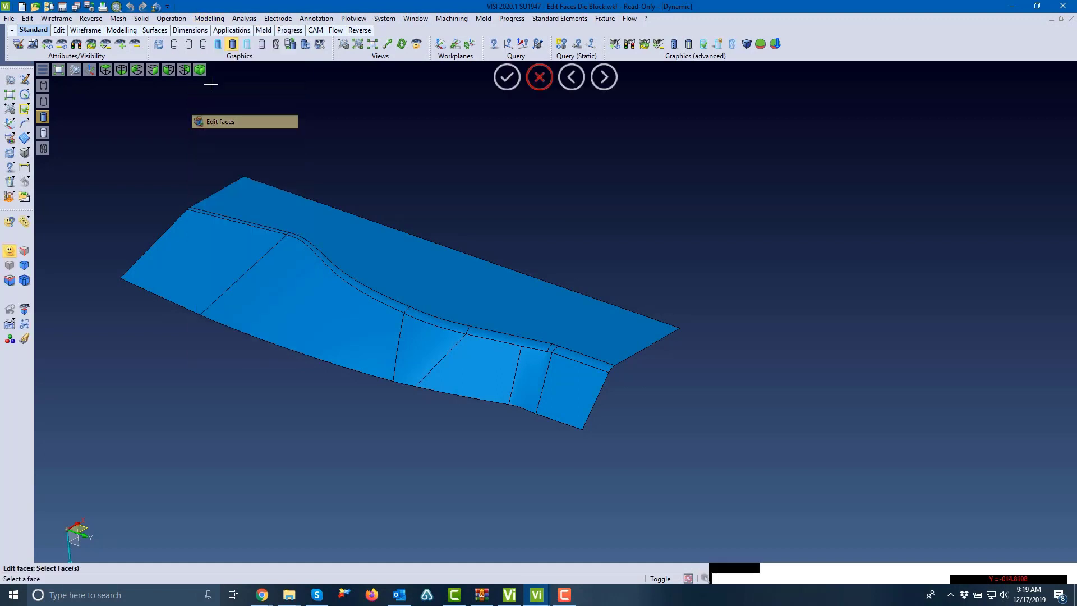
click(24, 281)
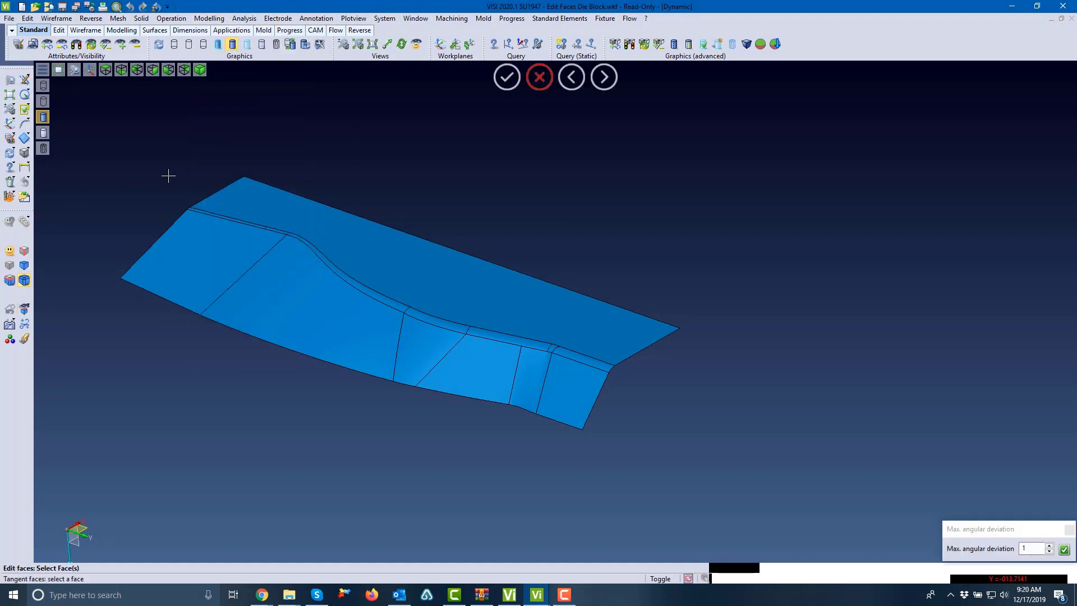
click(186, 274)
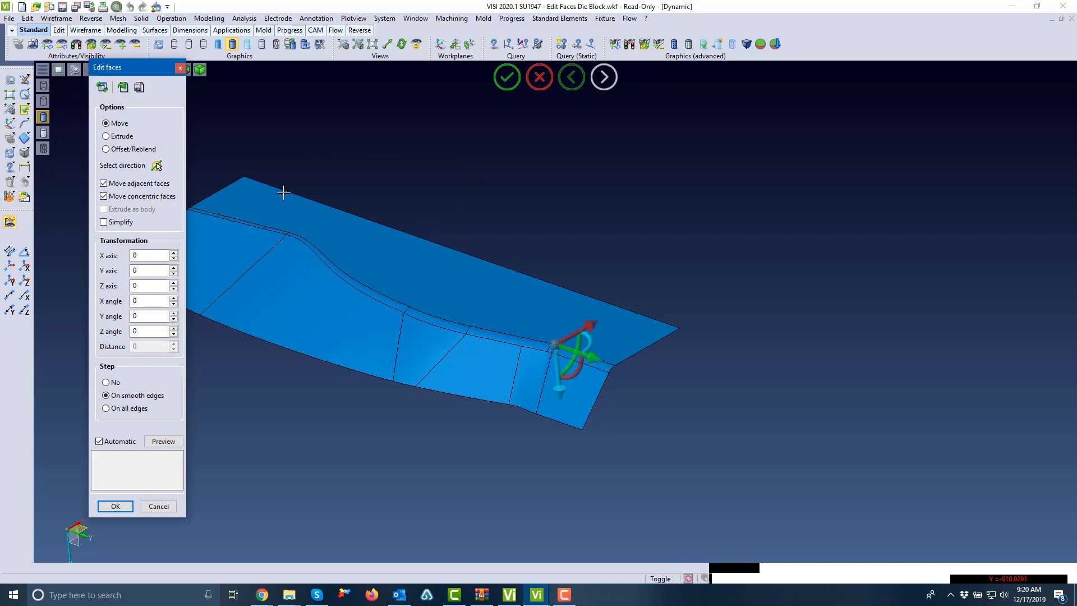
- Extrude the selected faces as a body along the Z axis by about 1.81
click(107, 136)
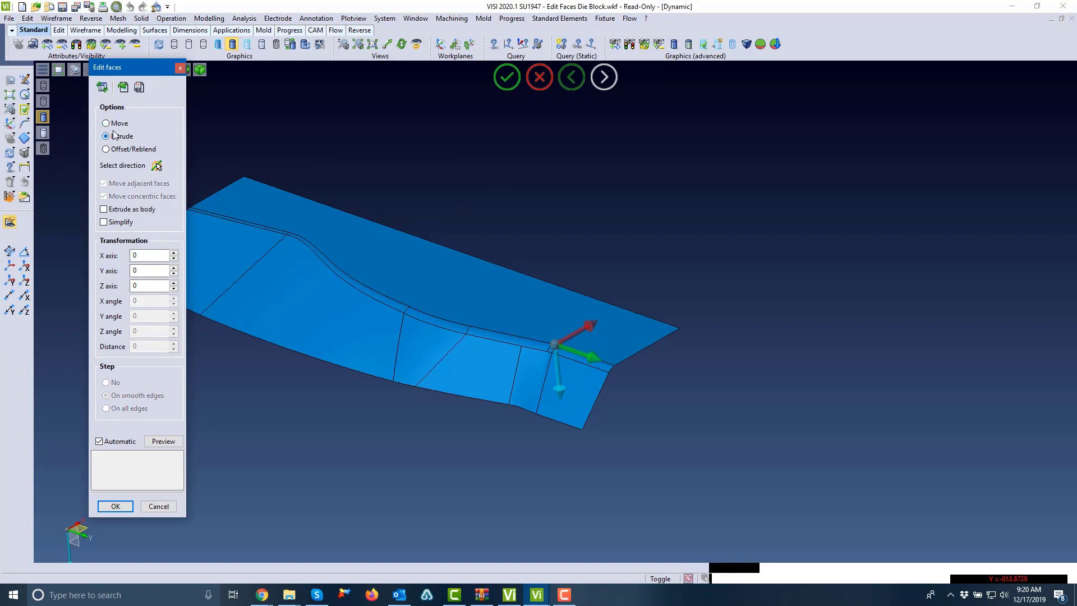
click(157, 166)
right_click(289, 139)
drag(558, 389, 560, 452)
click(115, 211)
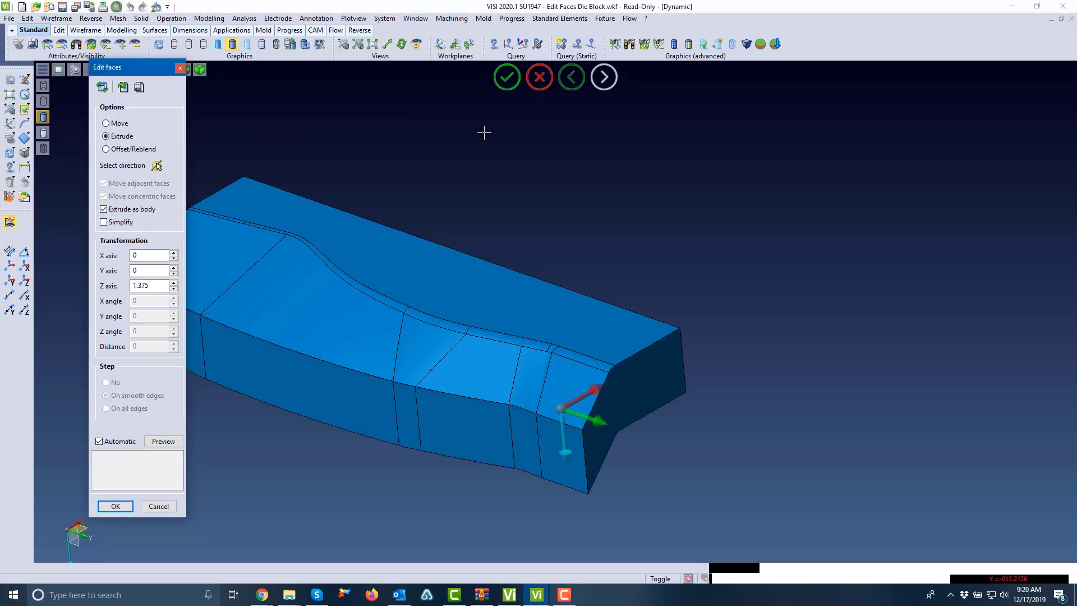
mouse_move(566, 454)
mouse_down()
mouse_move(569, 497)
mouse_move(568, 473)
mouse_up()
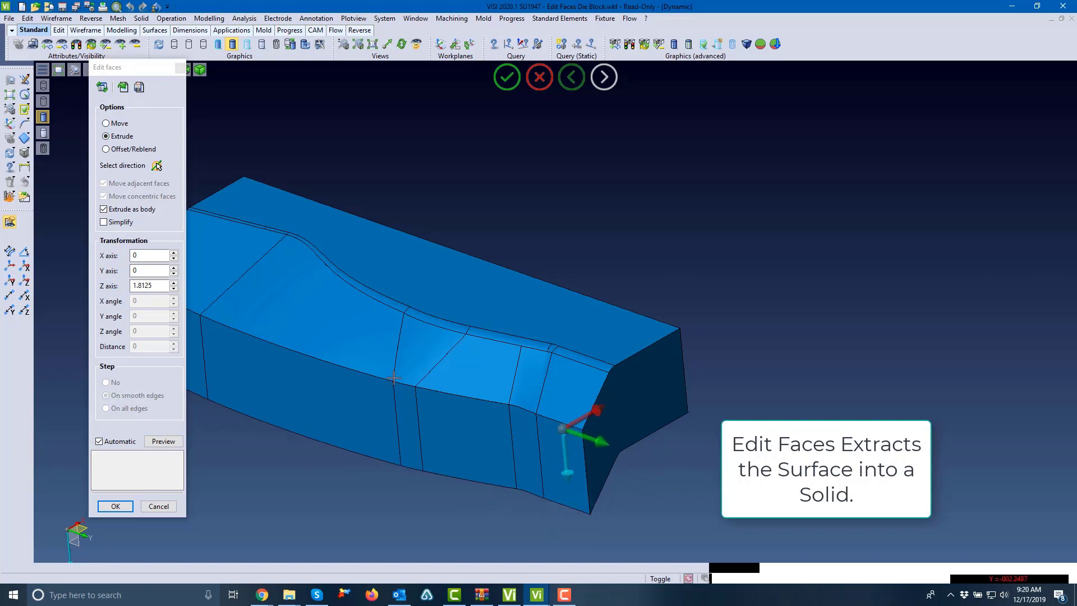
- Set the extrusion's Z distance to 6 and apply it to create the solid block
double_click(158, 287)
text(6)
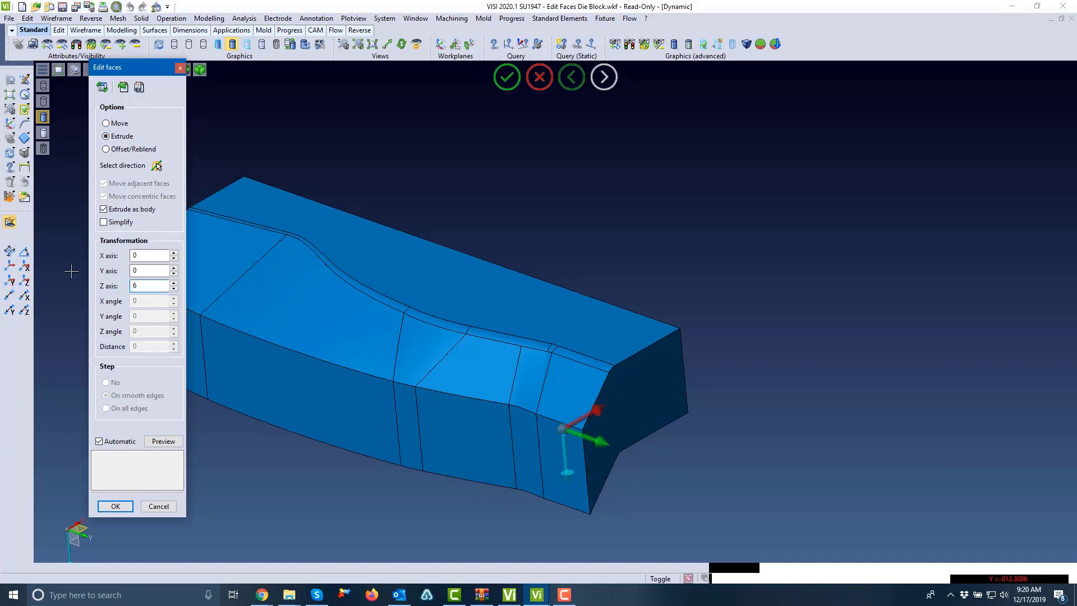
key(Tab)
right_click(606, 237)
scroll(606, 244, down, 5)
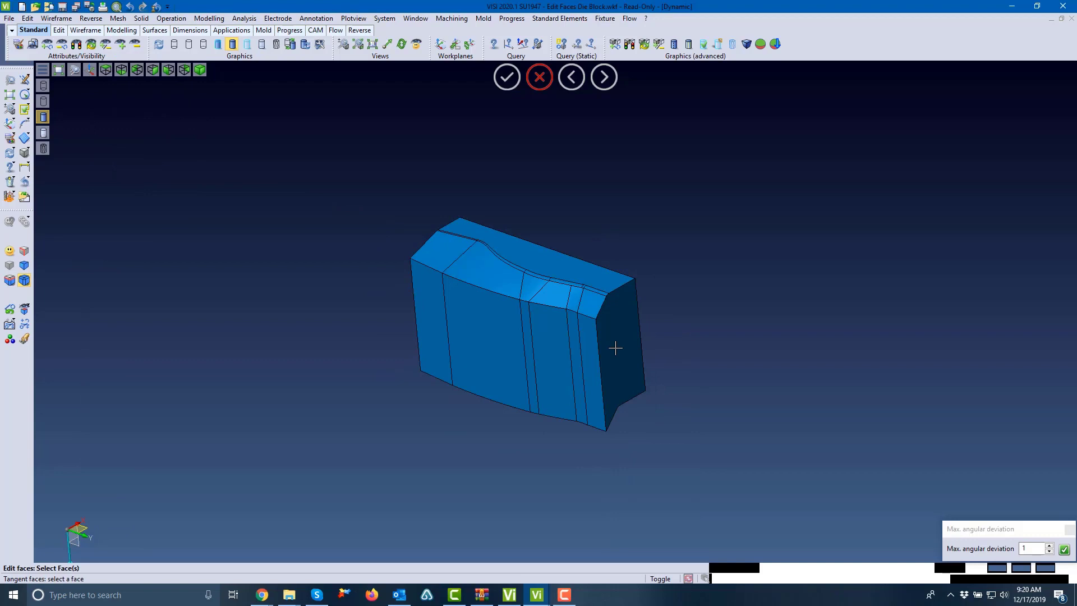
scroll(616, 347, up, 2)
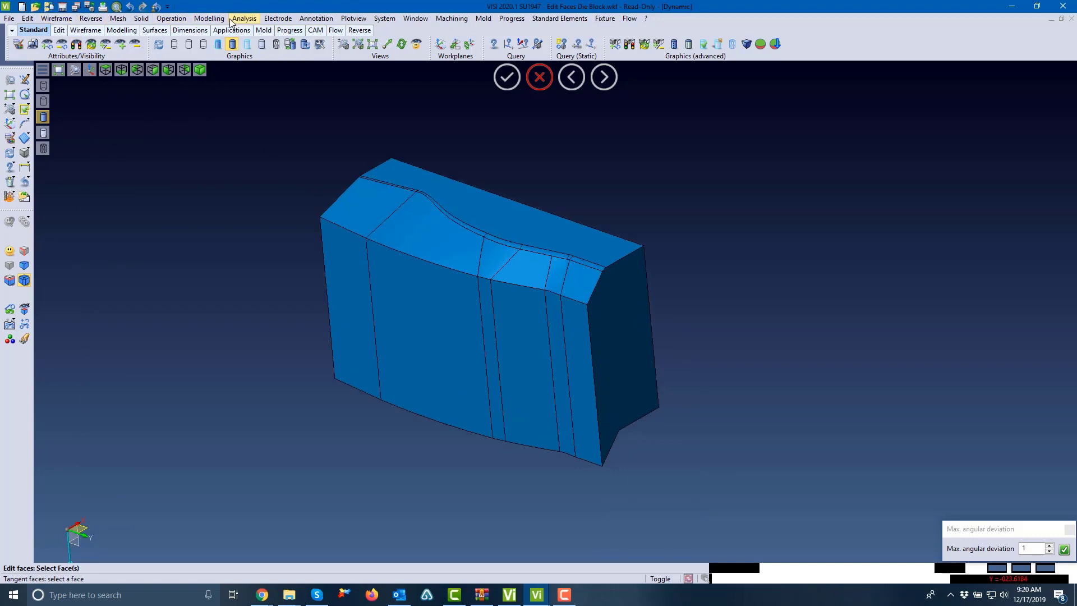
- Cut the solid block horizontally at about mid-height into an upper and a lower body
click(209, 18)
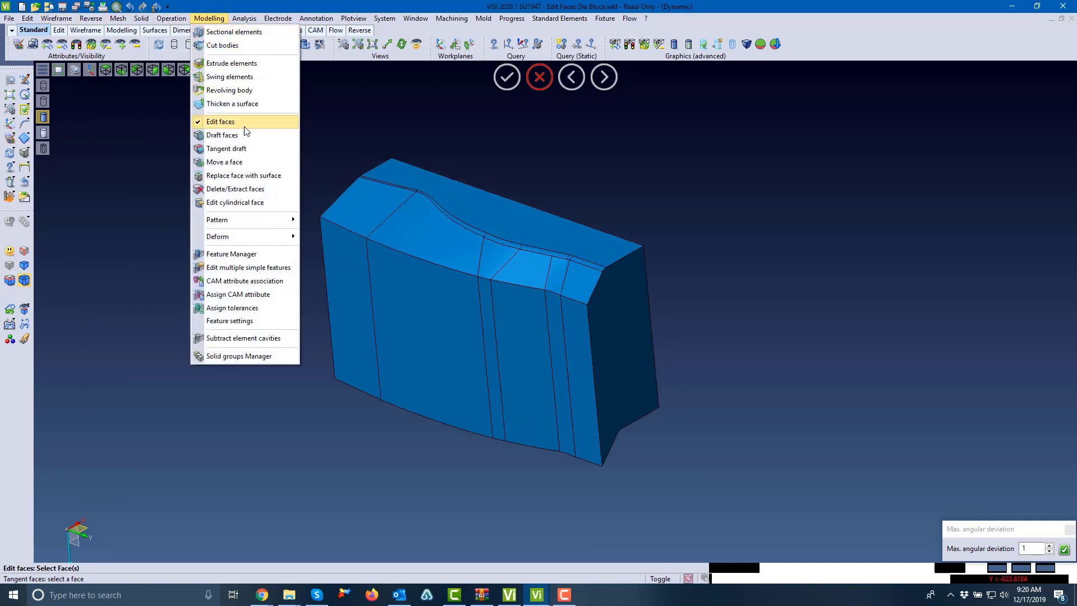
click(234, 46)
click(592, 365)
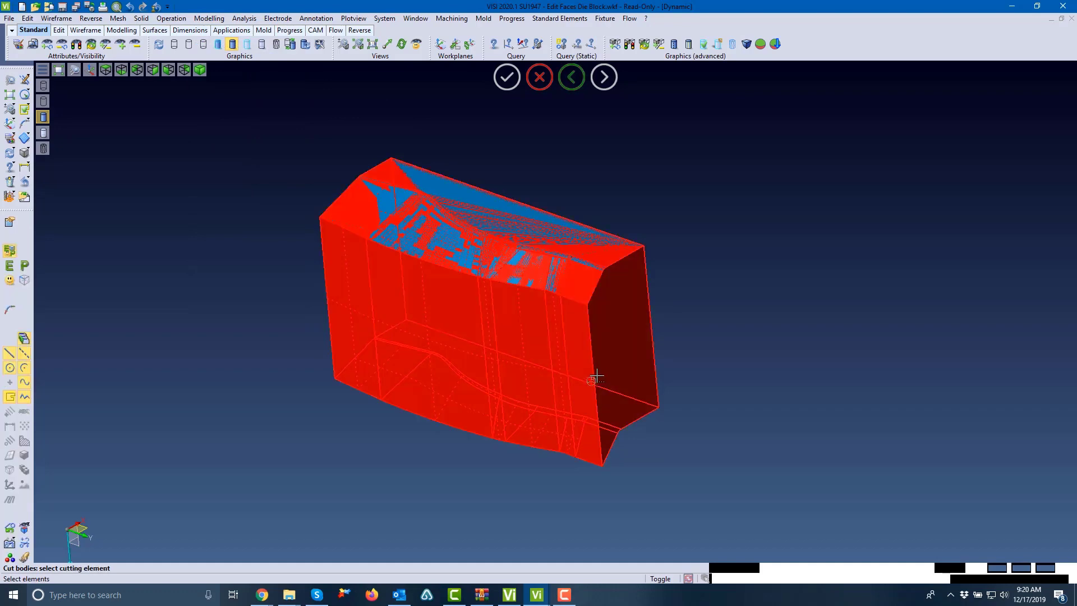
click(595, 385)
click(315, 308)
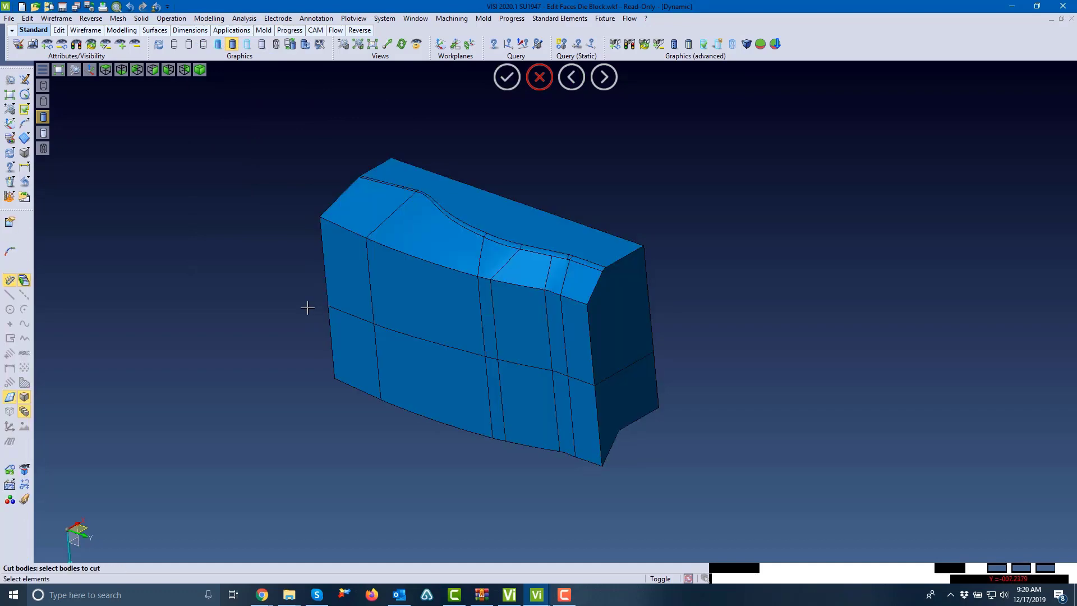
- Start an incremental translation of the lower body with a Z value of -6.0625
click(28, 19)
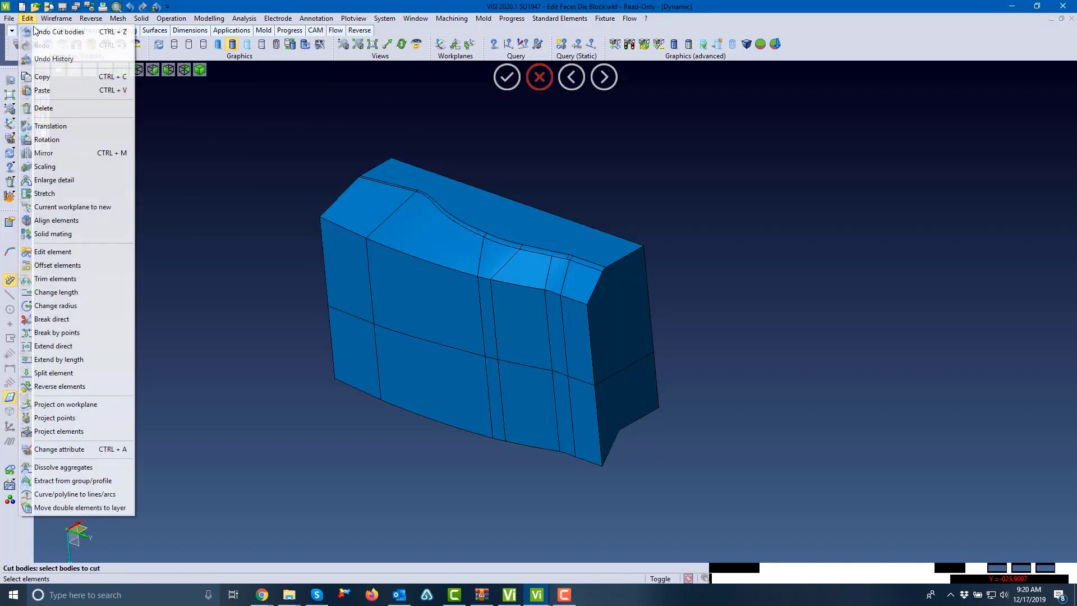
click(61, 120)
click(617, 411)
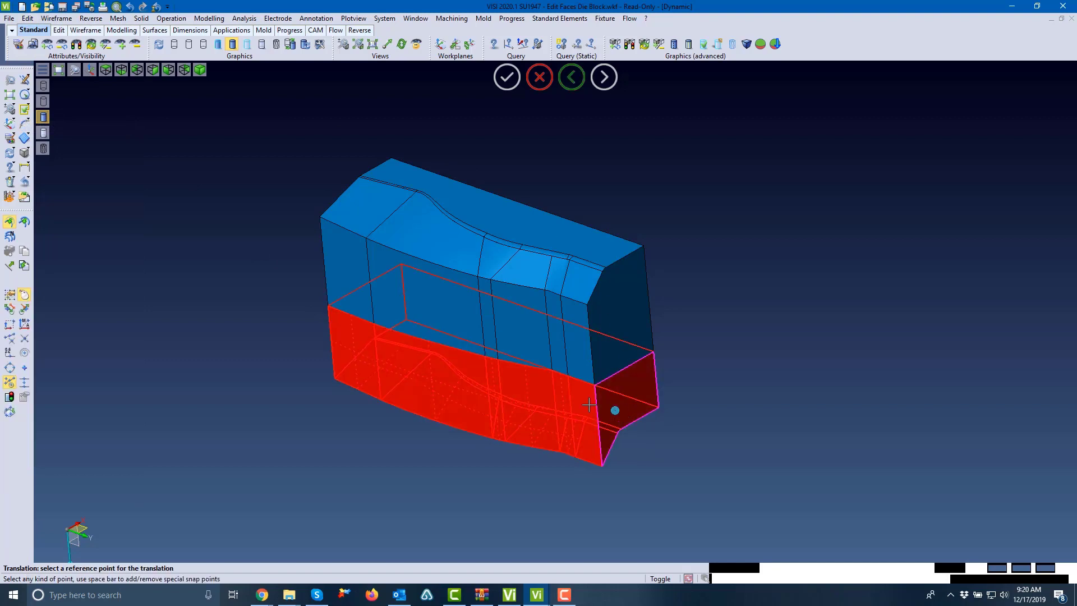
click(11, 265)
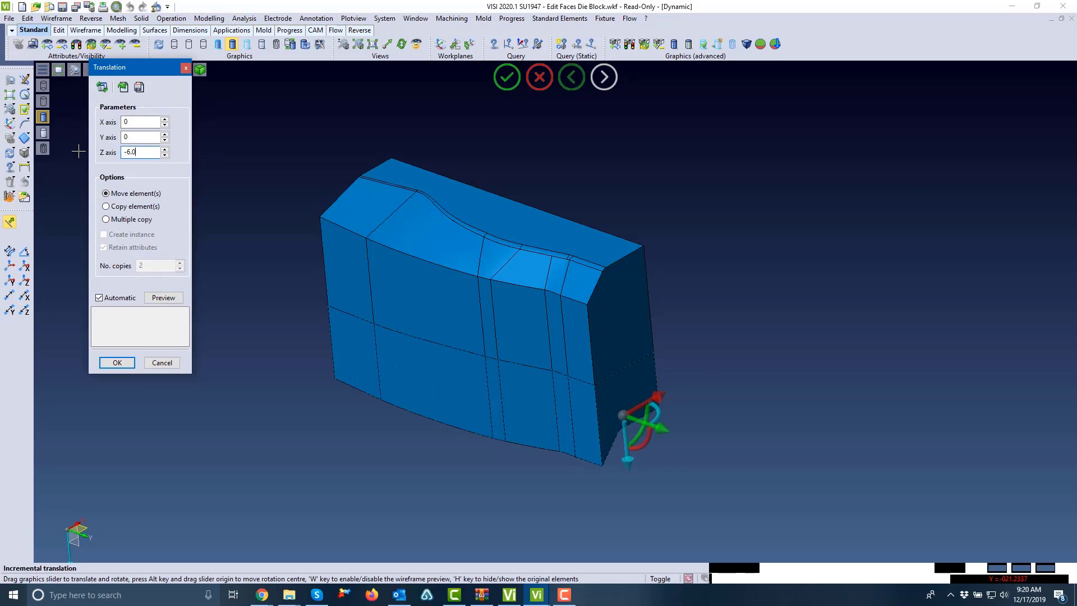
text(5)
key(Tab)
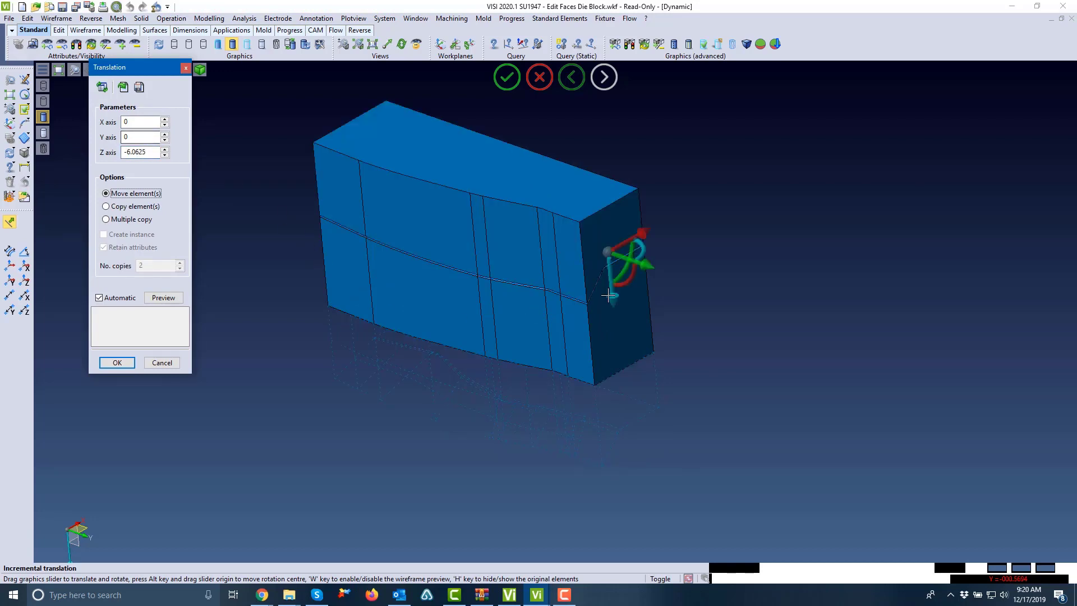
- Change the Z translation to -6 so the two forming faces meet, and apply the move
scroll(727, 220, up, 5)
middle_drag(298, 344, 337, 416)
drag(146, 152, 92, 150)
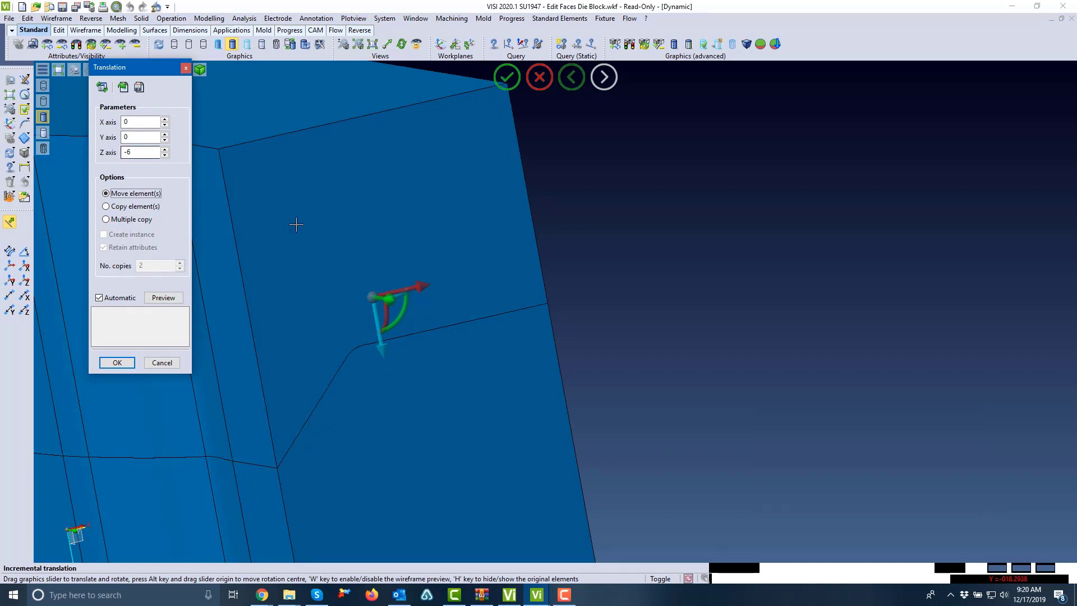
key(Return)
scroll(600, 220, down, 1)
scroll(601, 220, down, 5)
middle_drag(543, 250, 551, 262)
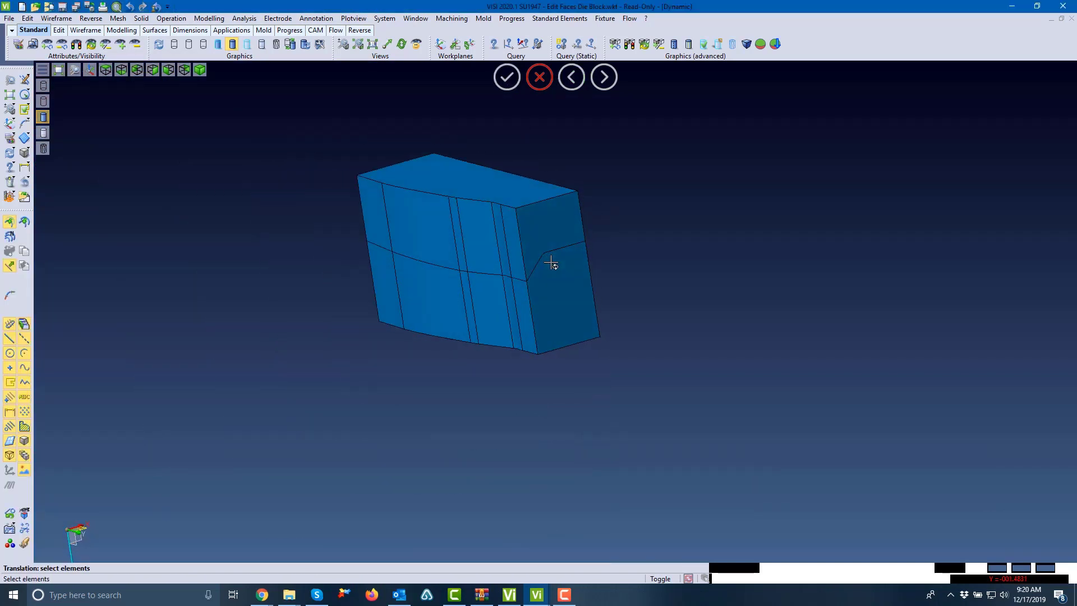
- Isolate the moved upper block so that only it is displayed, and turn its formed faces into view
click(48, 46)
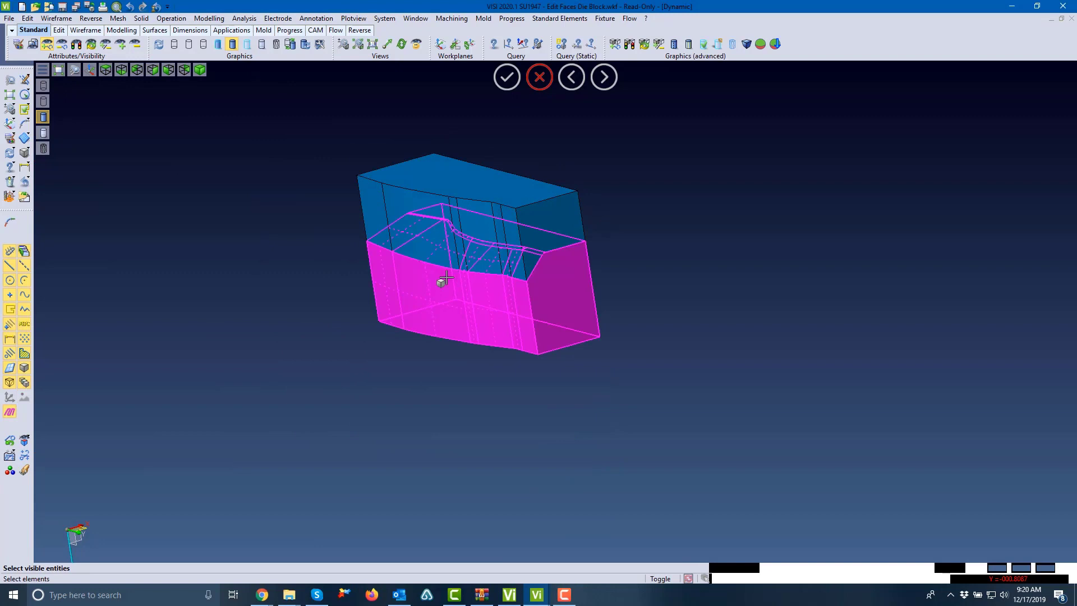
click(436, 237)
right_click(435, 237)
middle_drag(520, 192, 499, 152)
- Offset/reblend the upper block's tangent-connected forming faces by -0.04 with Edit faces
click(209, 17)
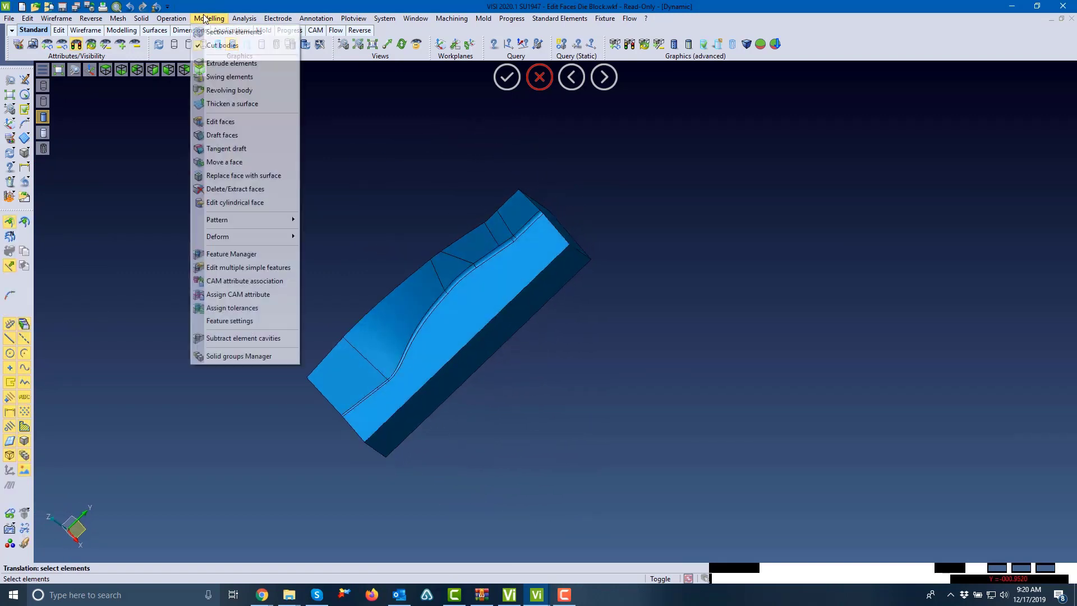
click(222, 121)
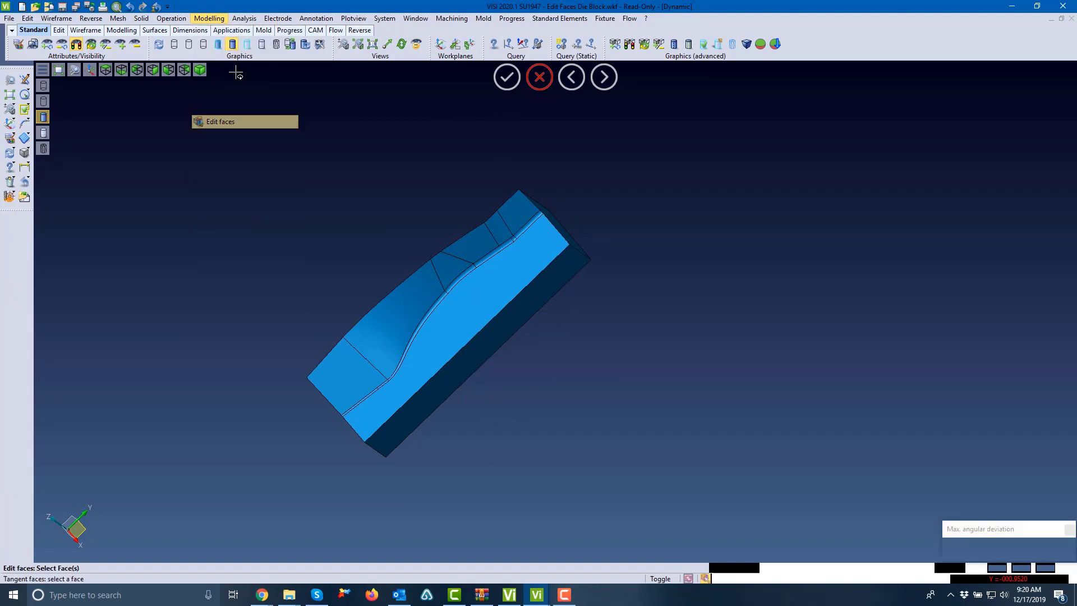
click(423, 234)
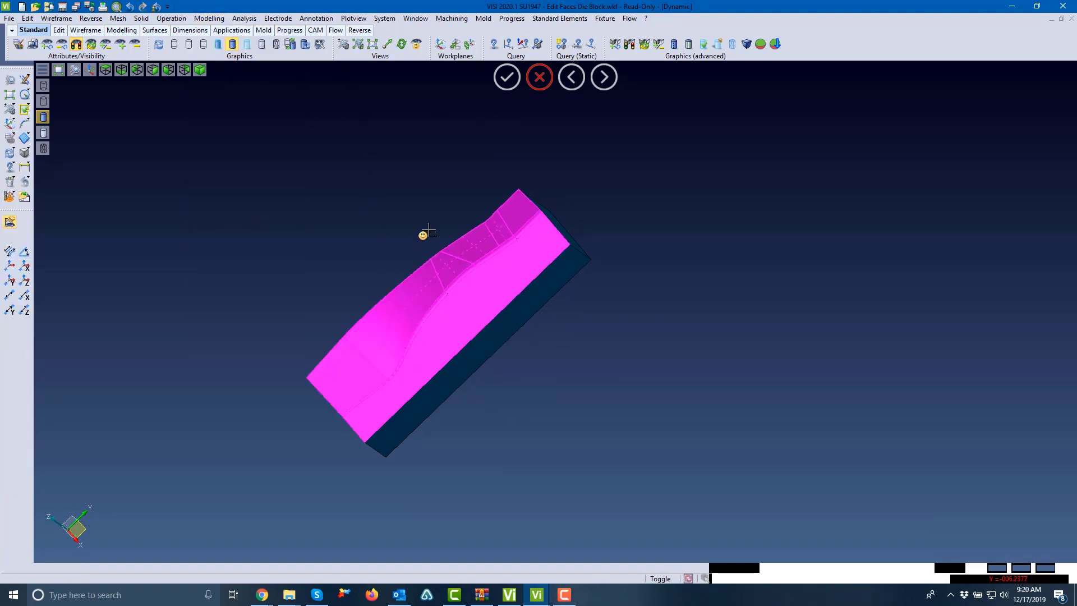
middle_drag(436, 214, 372, 279)
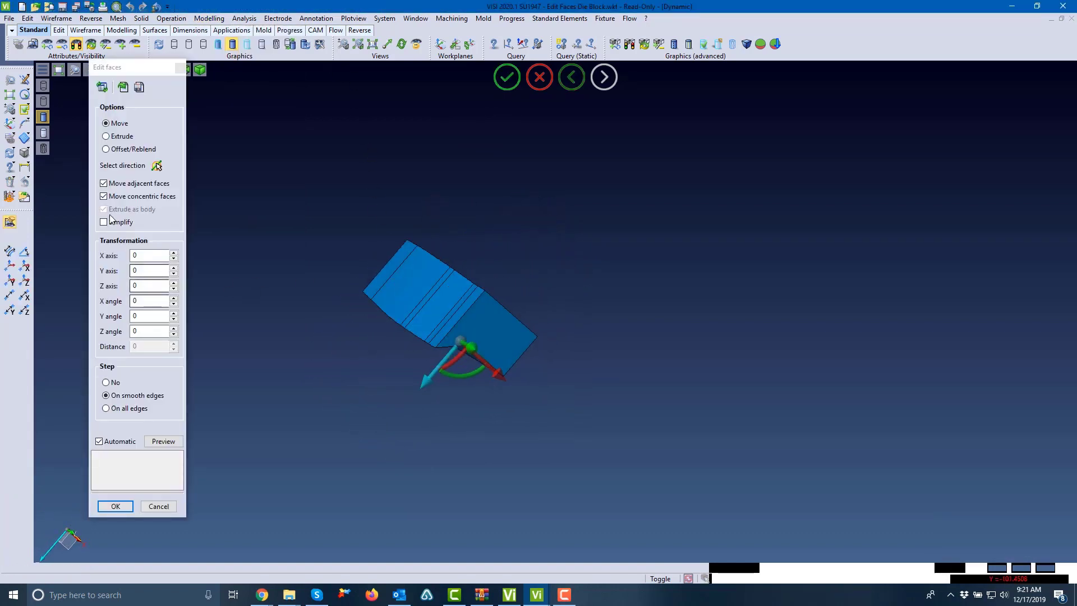
click(126, 148)
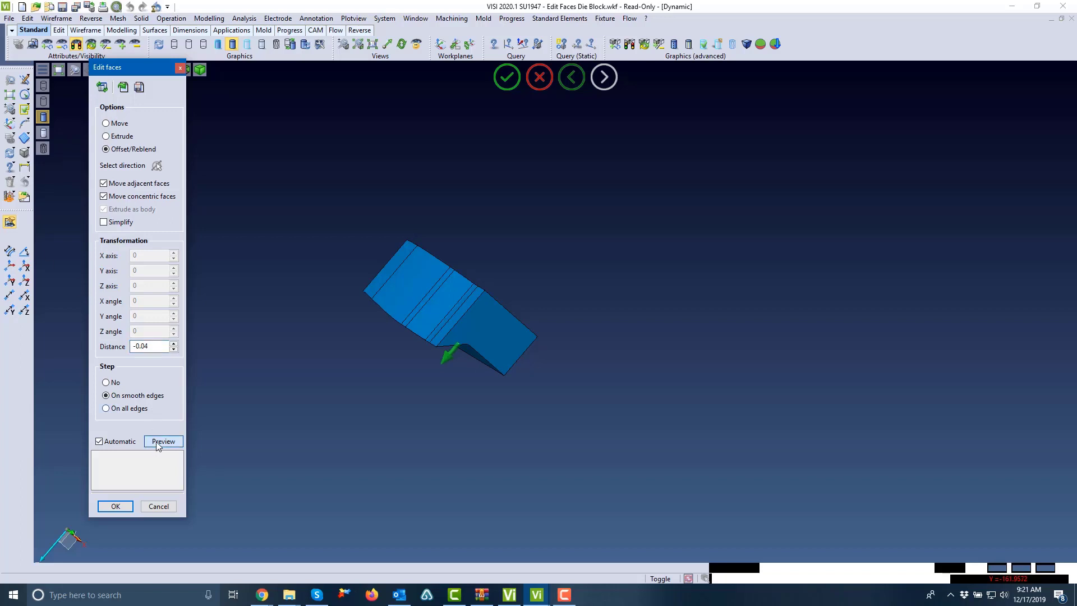
right_click(270, 381)
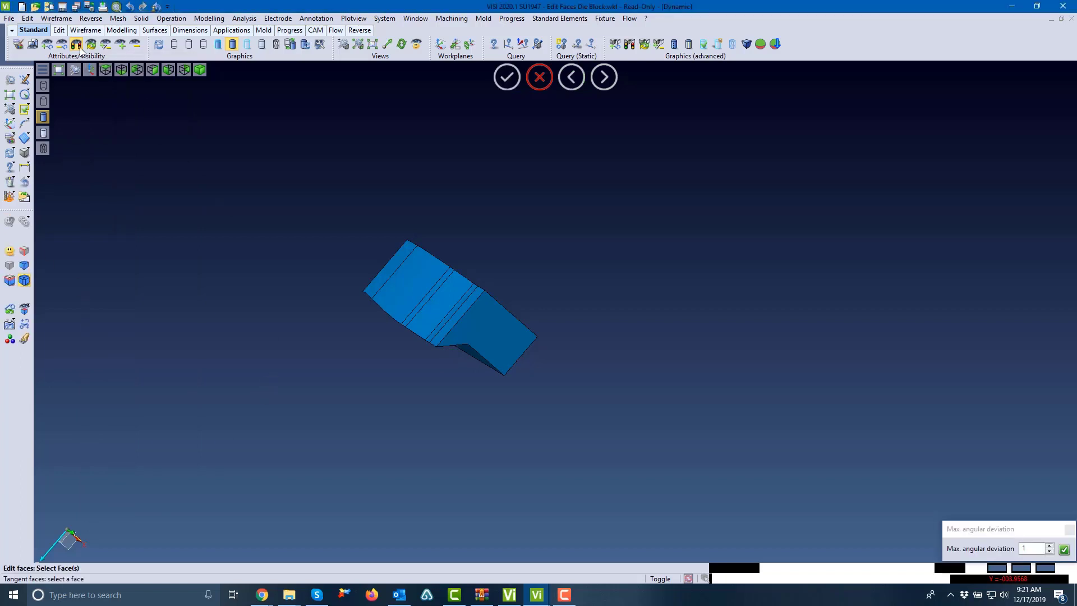
- Redisplay the hidden lower block and examine the gap between the two die blocks from several sides
click(76, 45)
middle_drag(312, 271, 320, 304)
scroll(460, 397, up, 6)
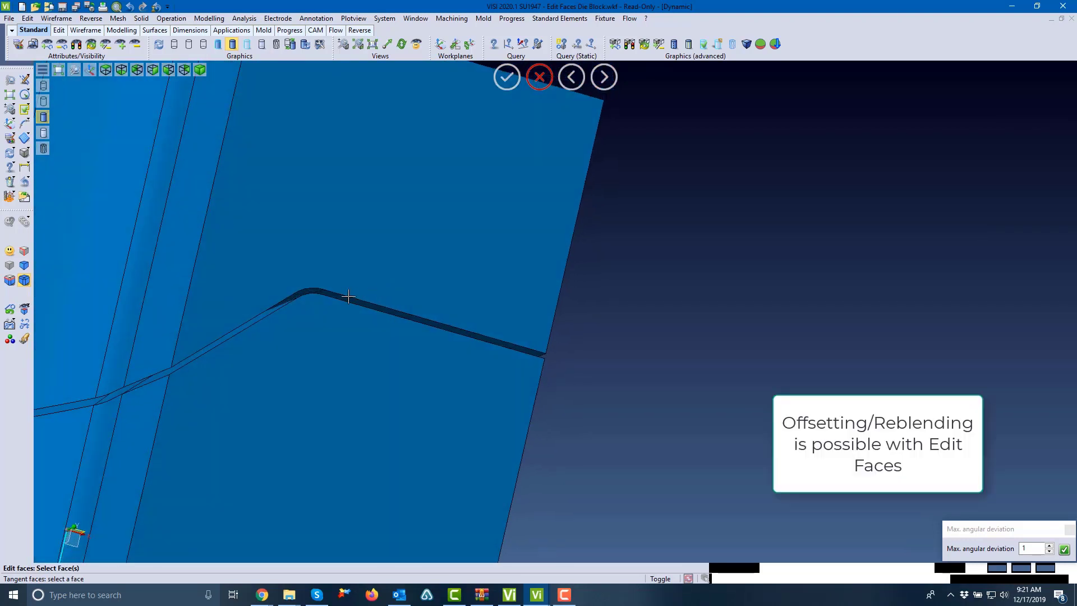
scroll(136, 376, down, 6)
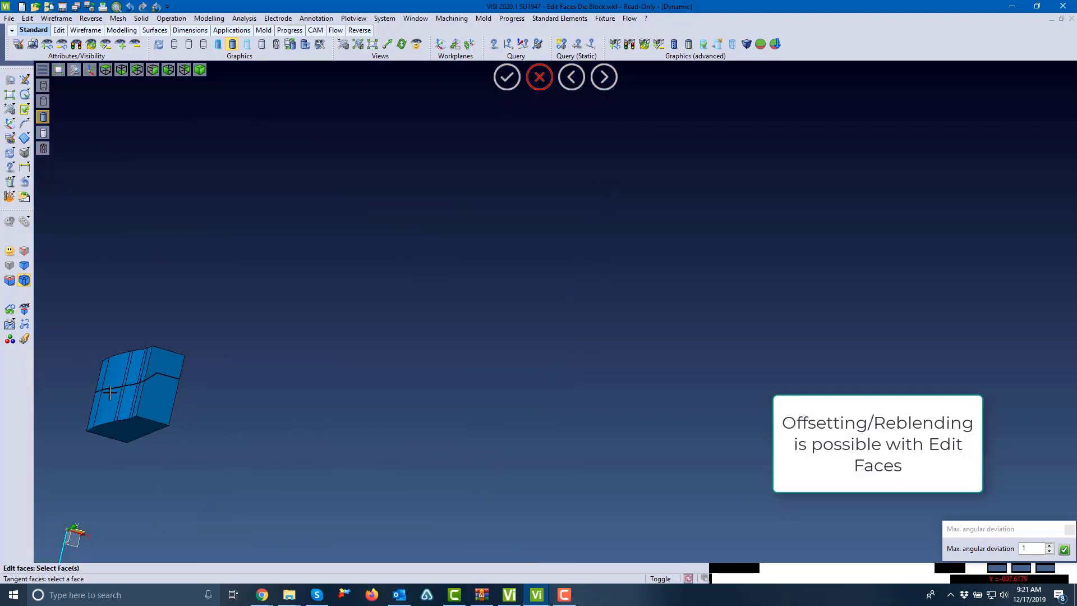
scroll(106, 394, up, 3)
middle_drag(92, 384, 264, 384)
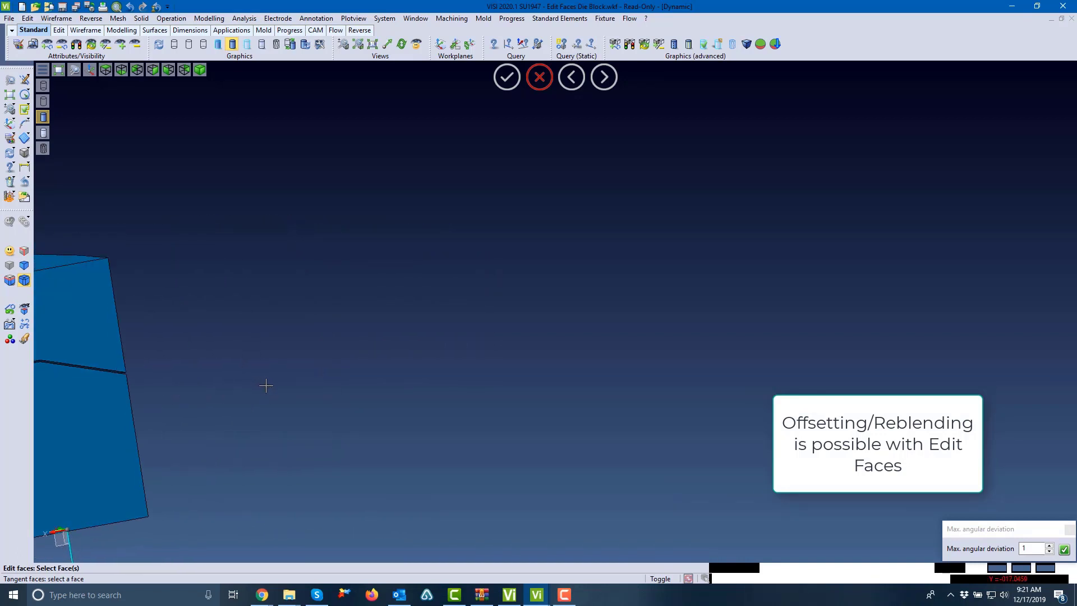
scroll(265, 384, down, 3)
scroll(206, 381, up, 2)
scroll(282, 341, down, 1)
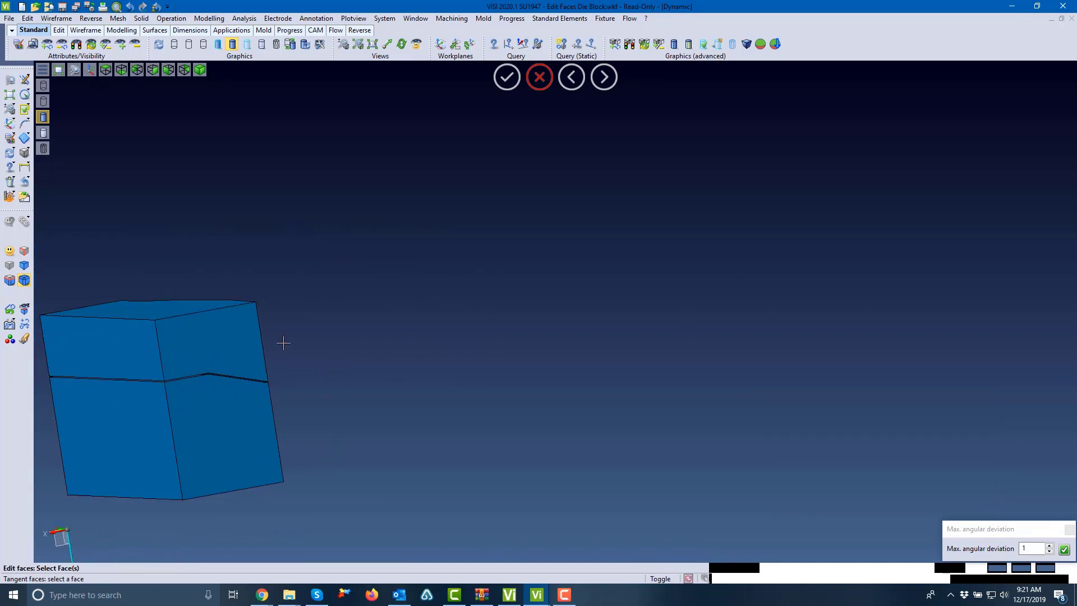
middle_drag(281, 341, 261, 355)
scroll(261, 355, up, 1)
scroll(269, 373, down, 7)
scroll(210, 380, up, 5)
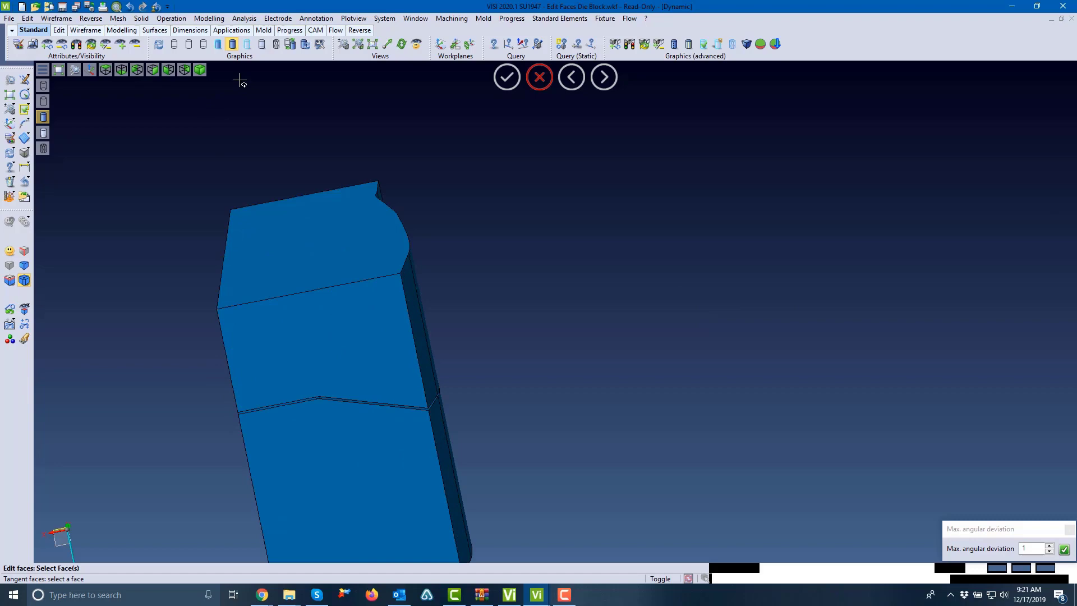
- Cut both blocks with a dynamic section across the X axis and inspect the clearance along the formed profile
click(244, 18)
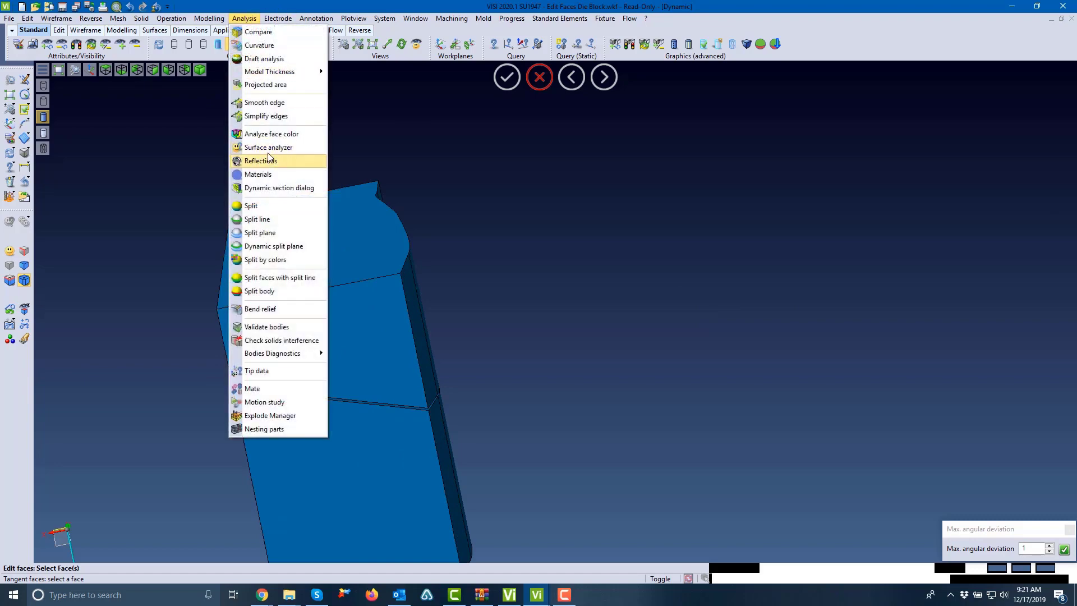
click(264, 191)
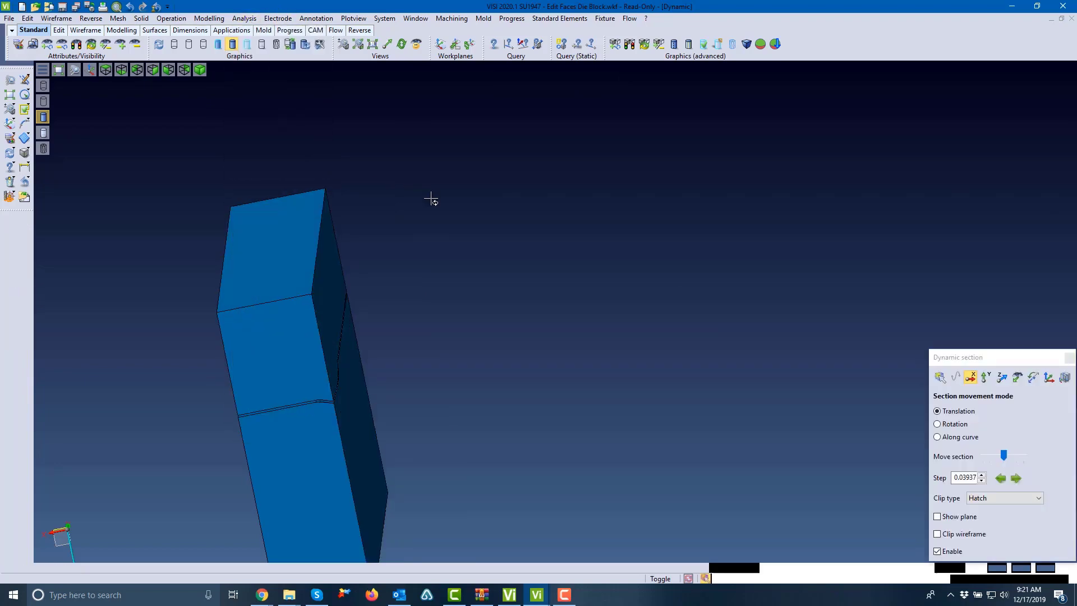
mouse_move(433, 200)
middle_down()
mouse_move(415, 226)
mouse_move(378, 214)
mouse_move(352, 251)
middle_up()
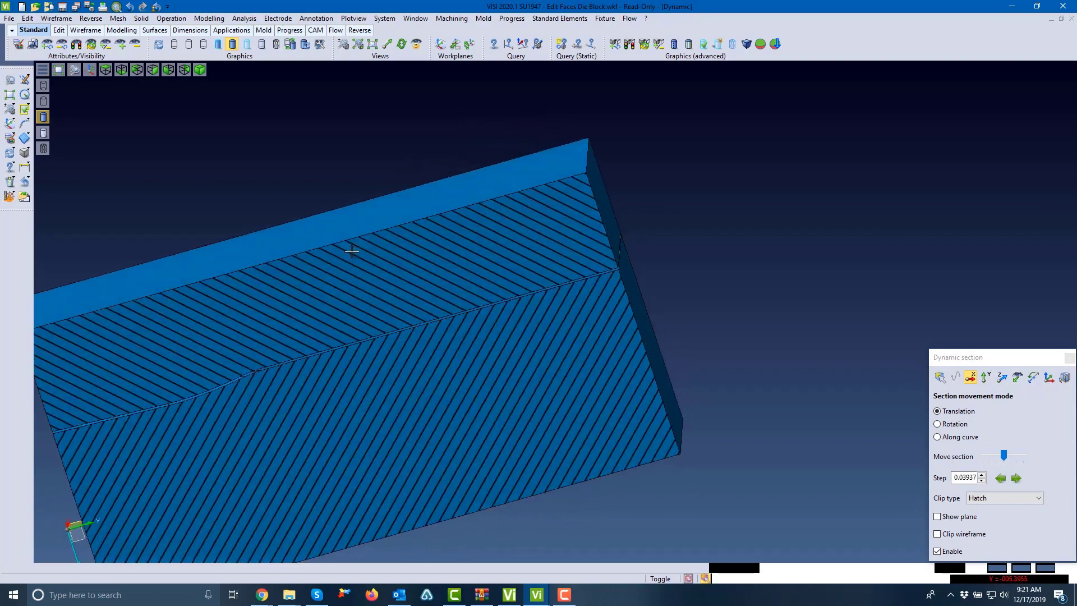
scroll(362, 356, up, 5)
middle_drag(361, 356, 363, 335)
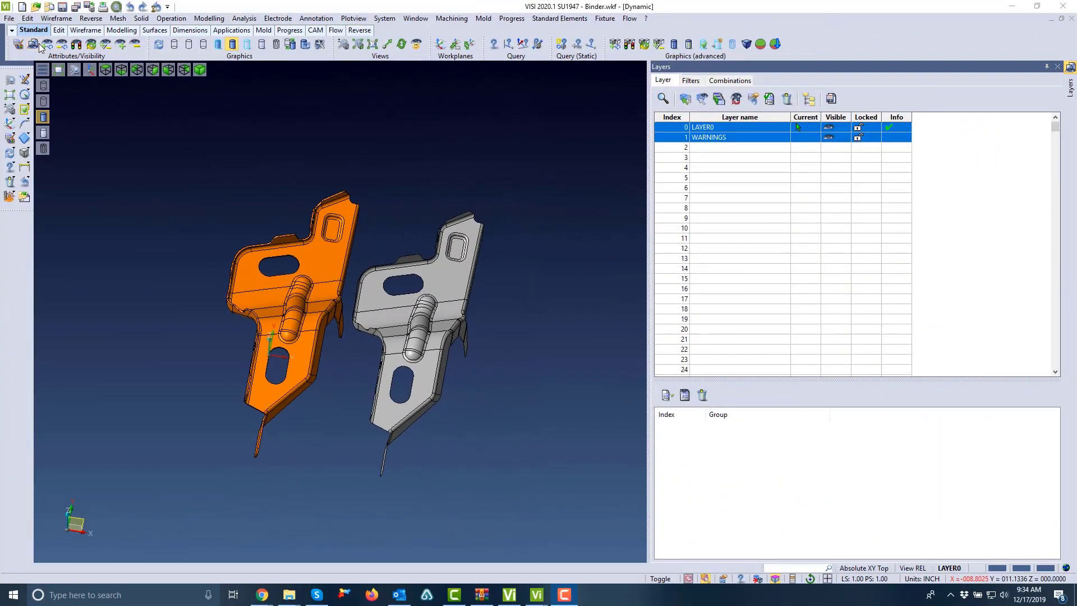
- Isolate the grey bracket in the Binder file so that only it is displayed
click(44, 45)
click(439, 272)
right_click(439, 271)
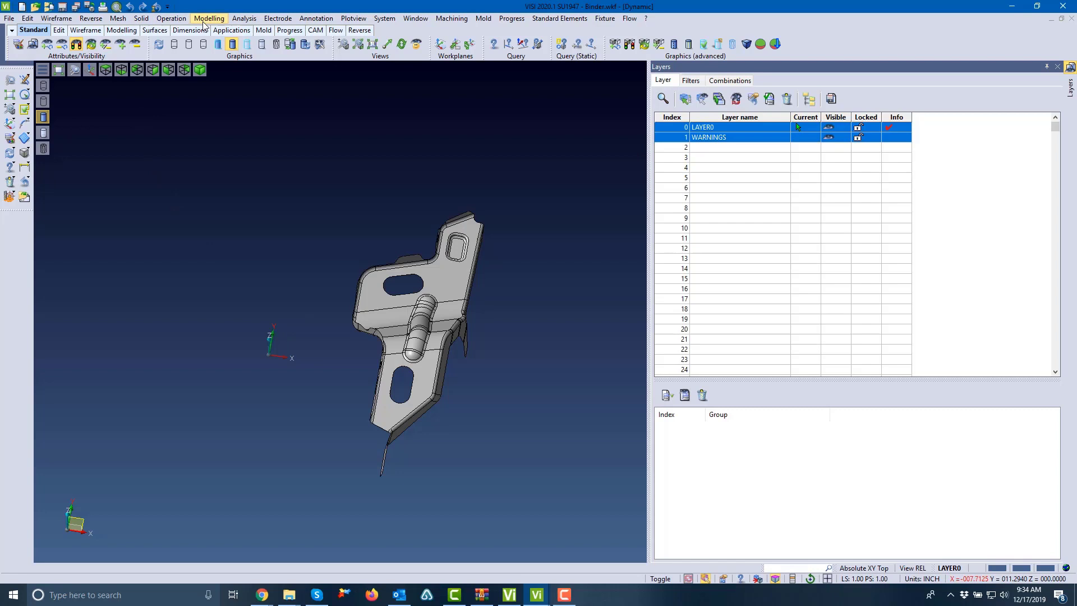
- Extract the bracket's upper faces, excluding the raised bead and flanges, as a knitted sheet body with trimming kept
key(d)
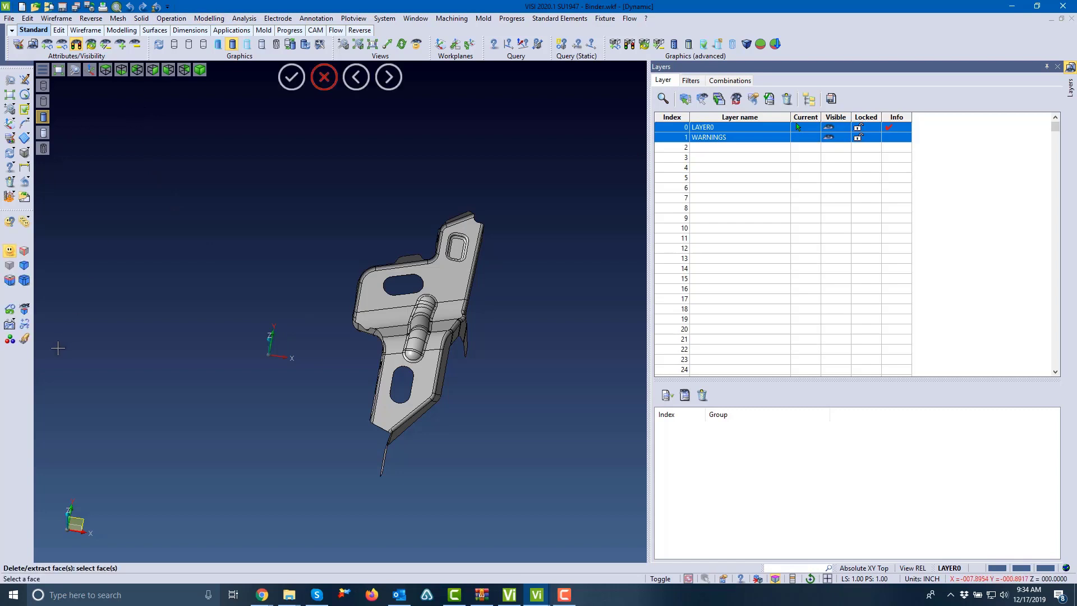
click(387, 410)
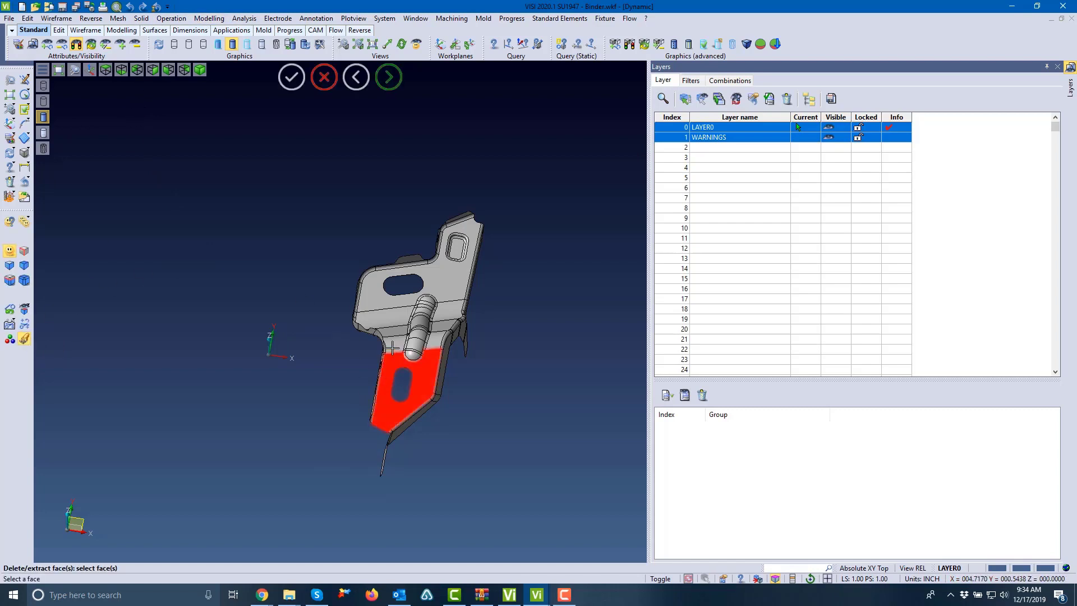
click(394, 330)
click(385, 306)
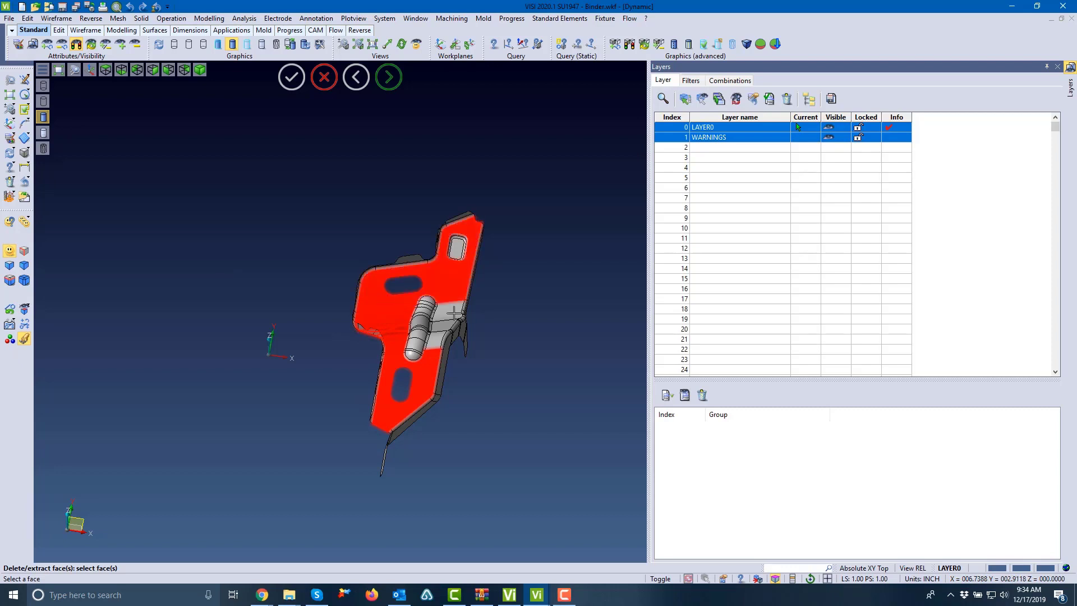
click(444, 327)
click(435, 343)
right_click(519, 292)
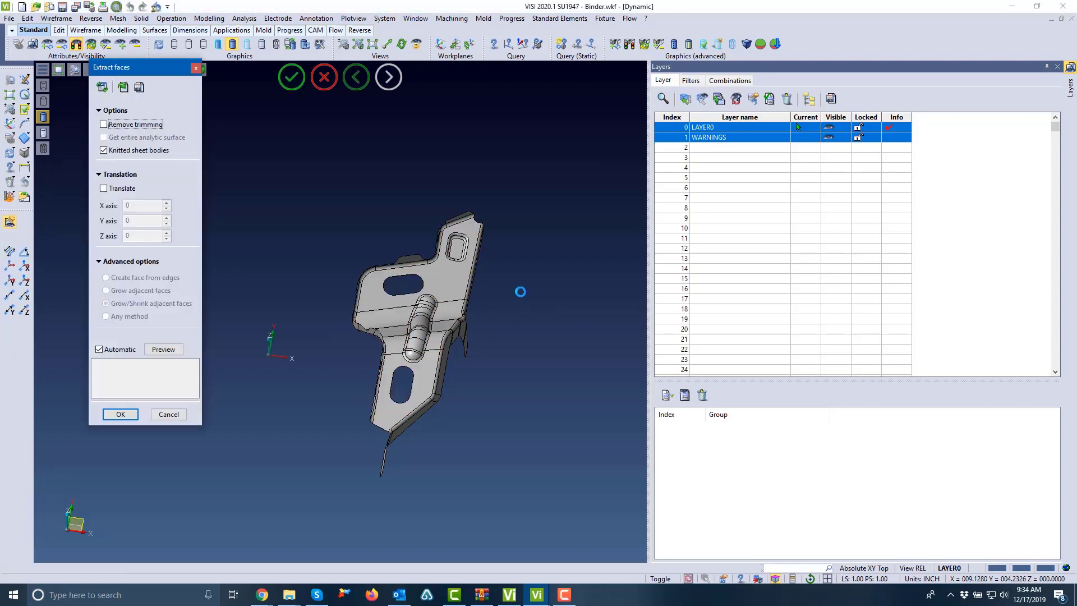
click(122, 417)
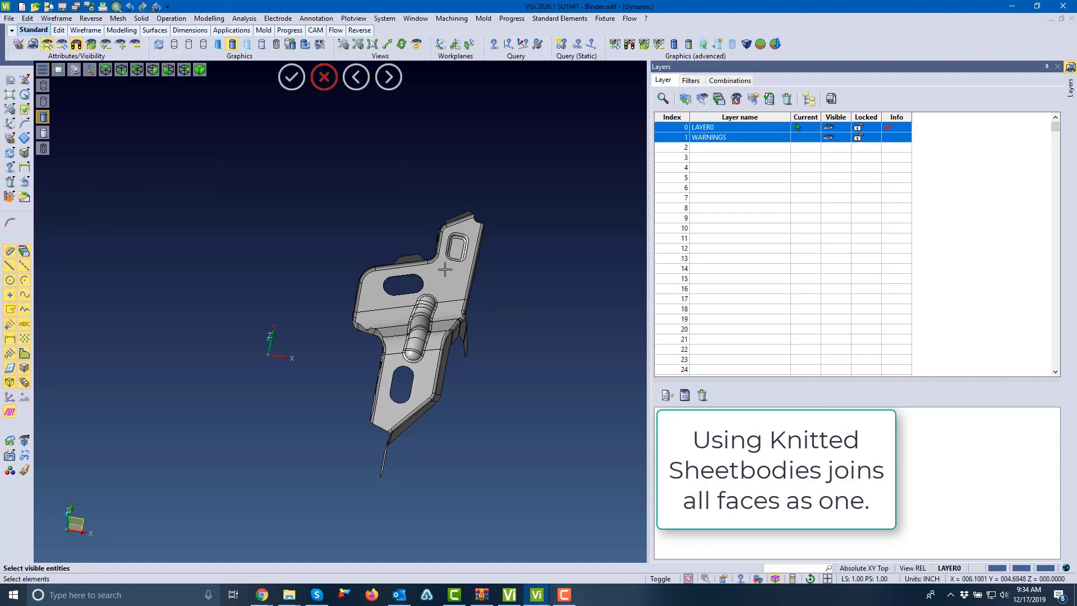
- Fill all holes in the extracted sheet body with Fill Holes
click(171, 18)
click(190, 291)
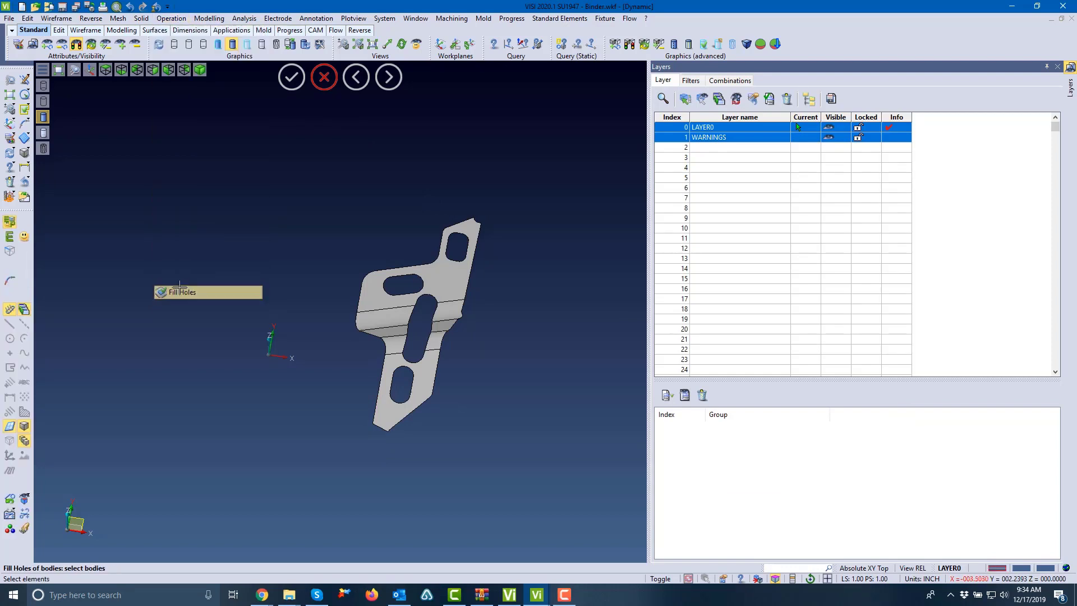
click(466, 268)
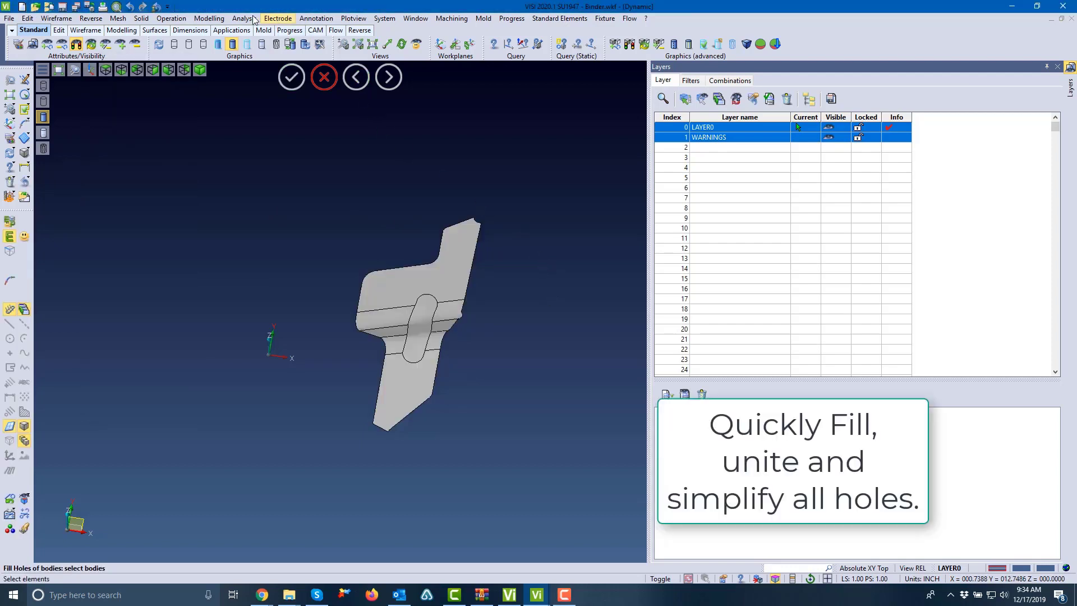
- Create a parting plane with linear sections, length 4.625, from the sheet's peripheral edges on the stepped side between its two end edges
click(135, 18)
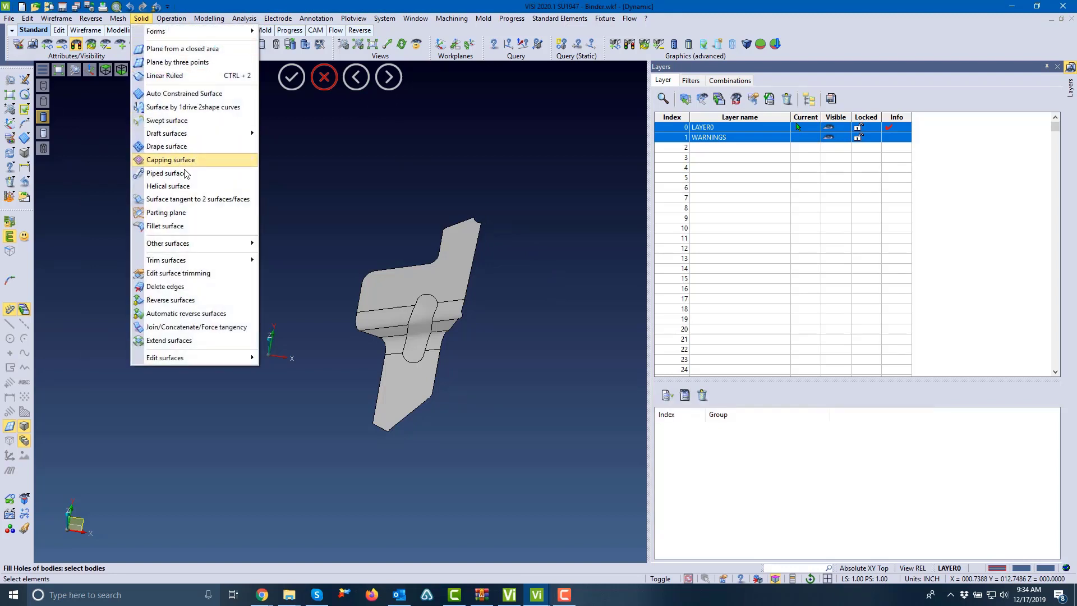
click(162, 213)
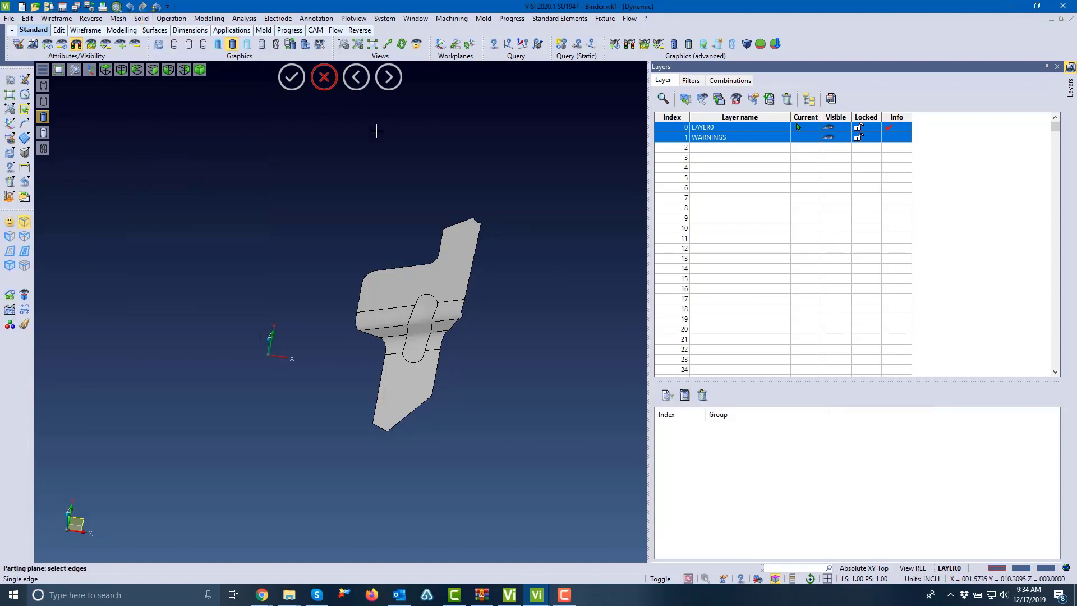
click(11, 253)
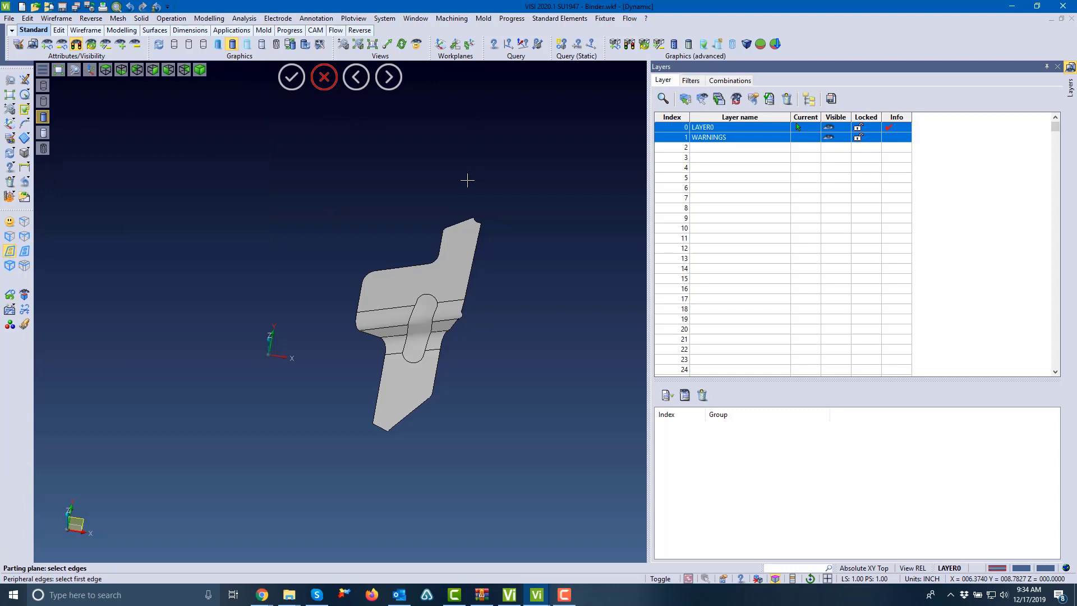
click(463, 223)
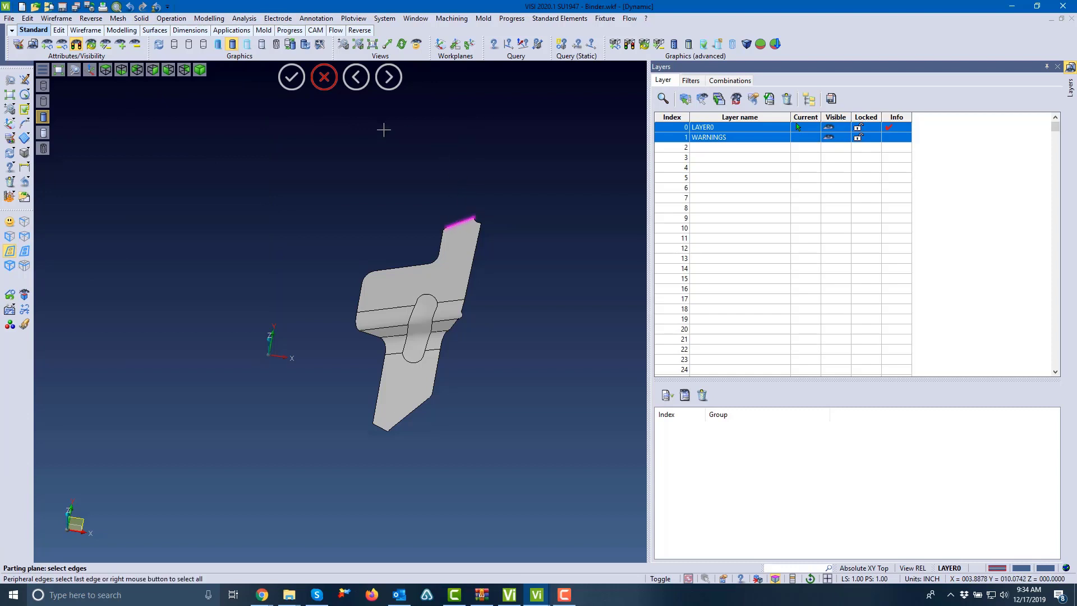
click(381, 429)
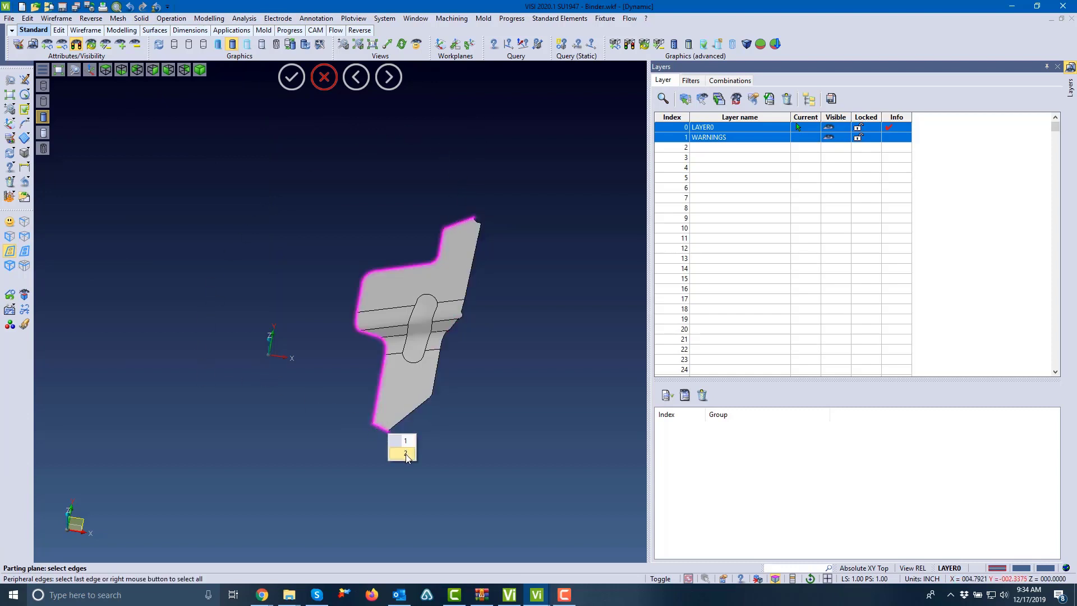
click(406, 454)
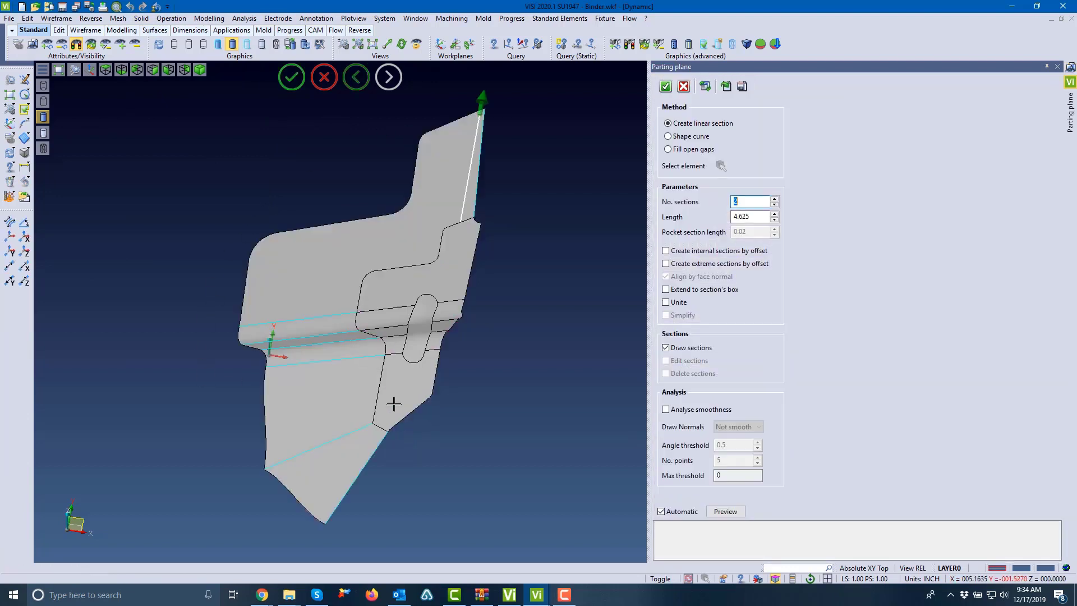
right_click(318, 181)
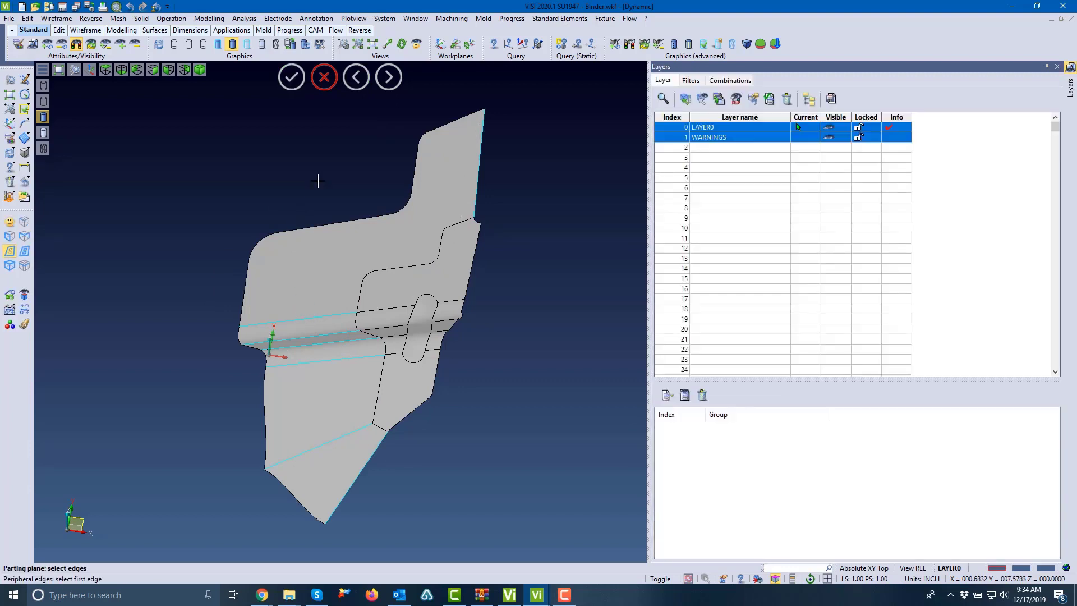
- Redisplay the hidden grey bracket alongside the sheet and parting surfaces
click(107, 47)
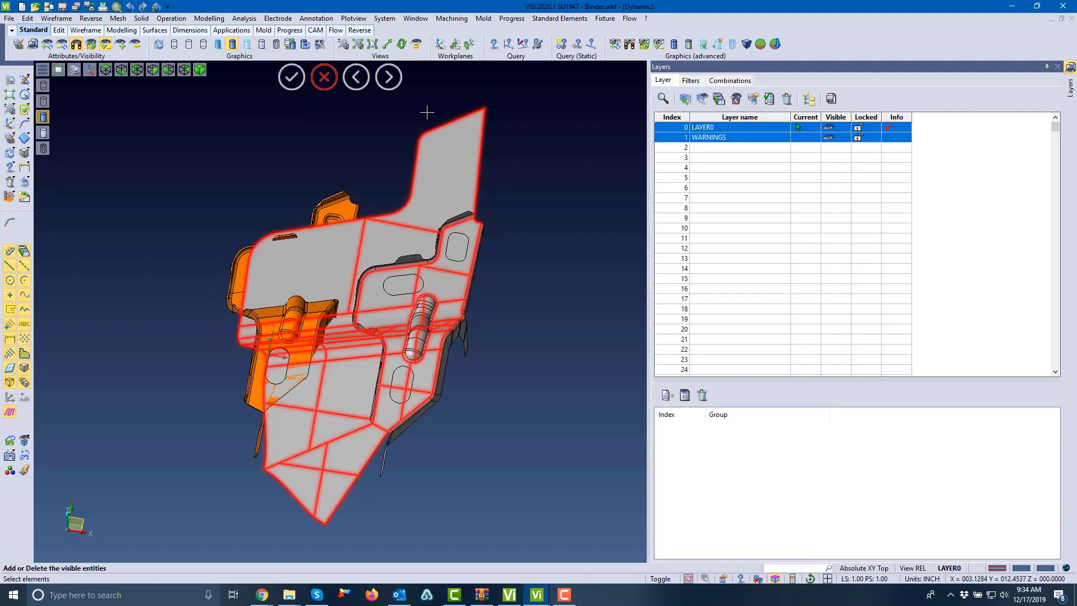
right_click(418, 314)
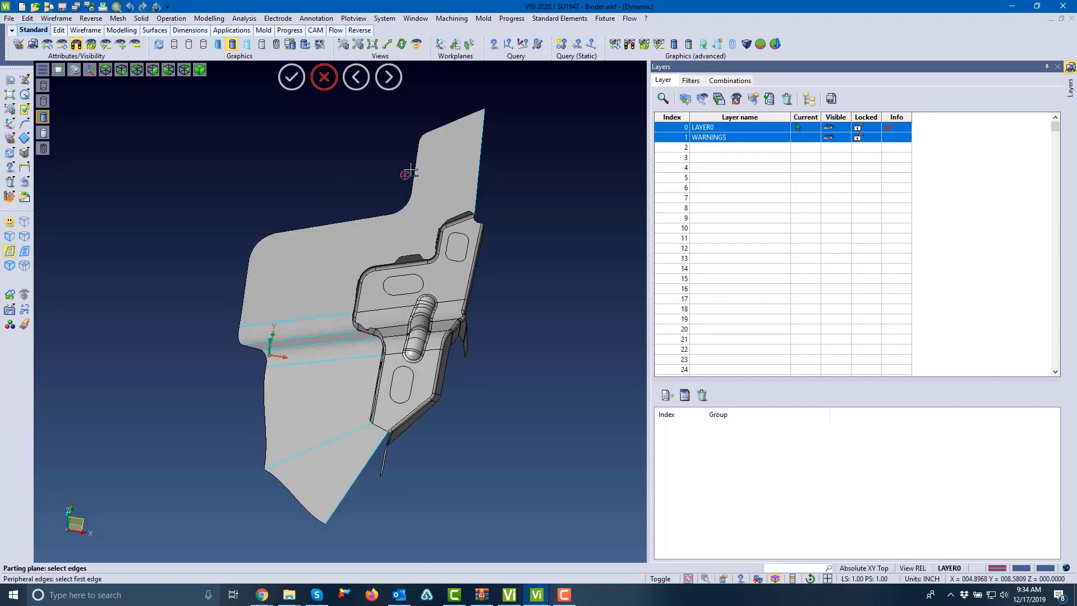
click(512, 18)
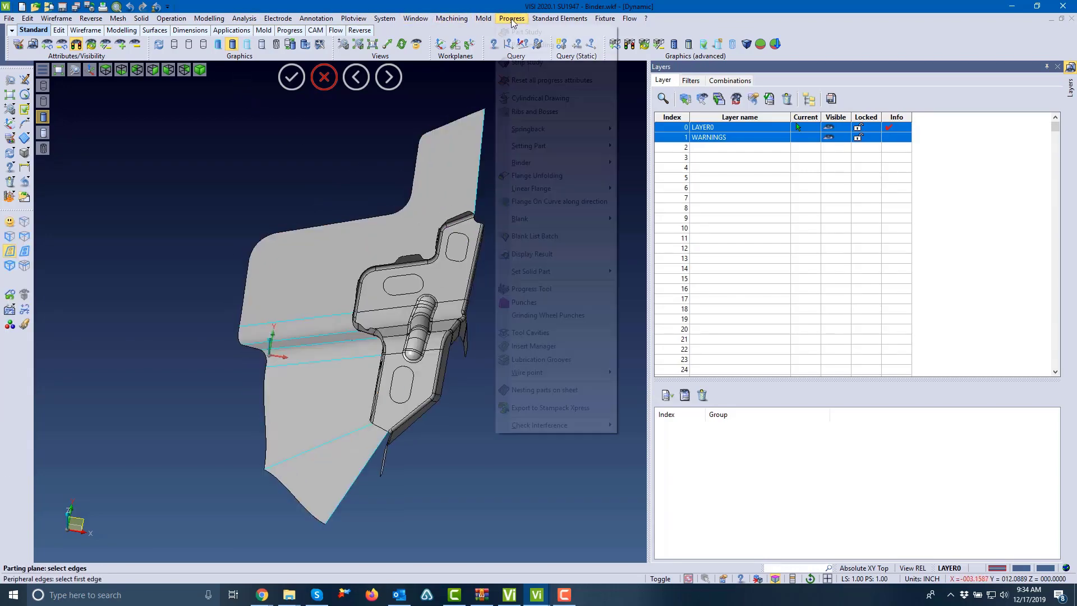
mouse_move(527, 50)
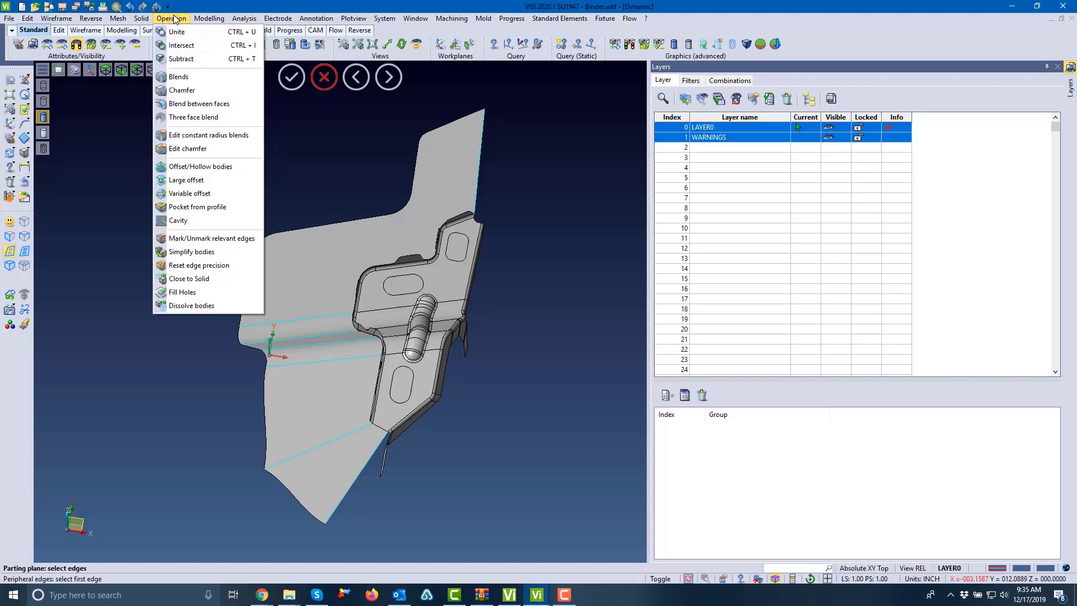
- Unite the large upper parting surface with the remaining parting surfaces into one sheet body
click(175, 19)
click(175, 19)
click(177, 32)
click(428, 180)
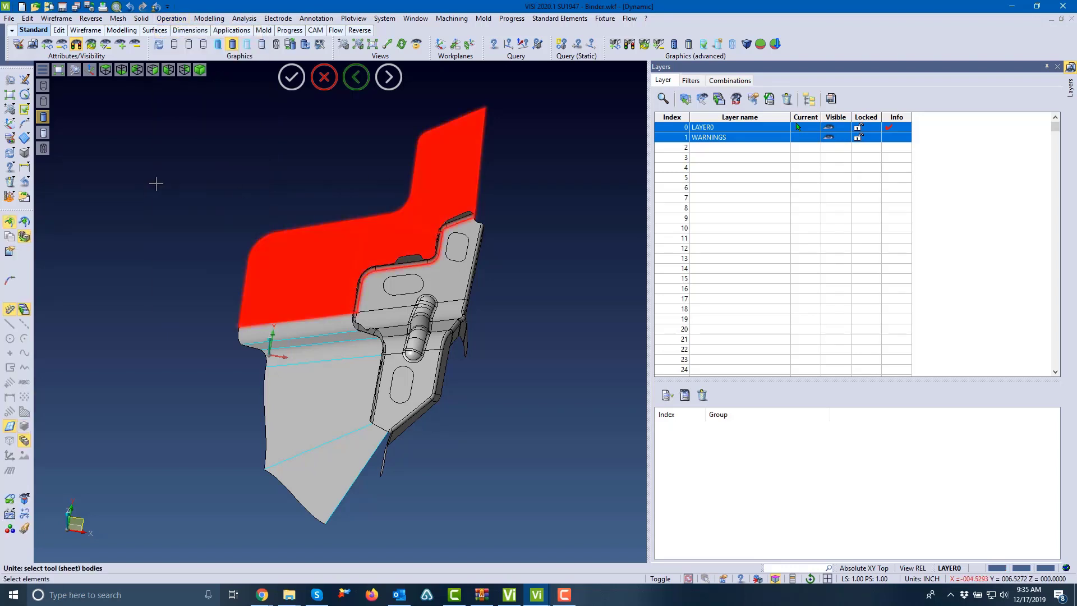
drag(149, 186, 402, 541)
right_click(401, 541)
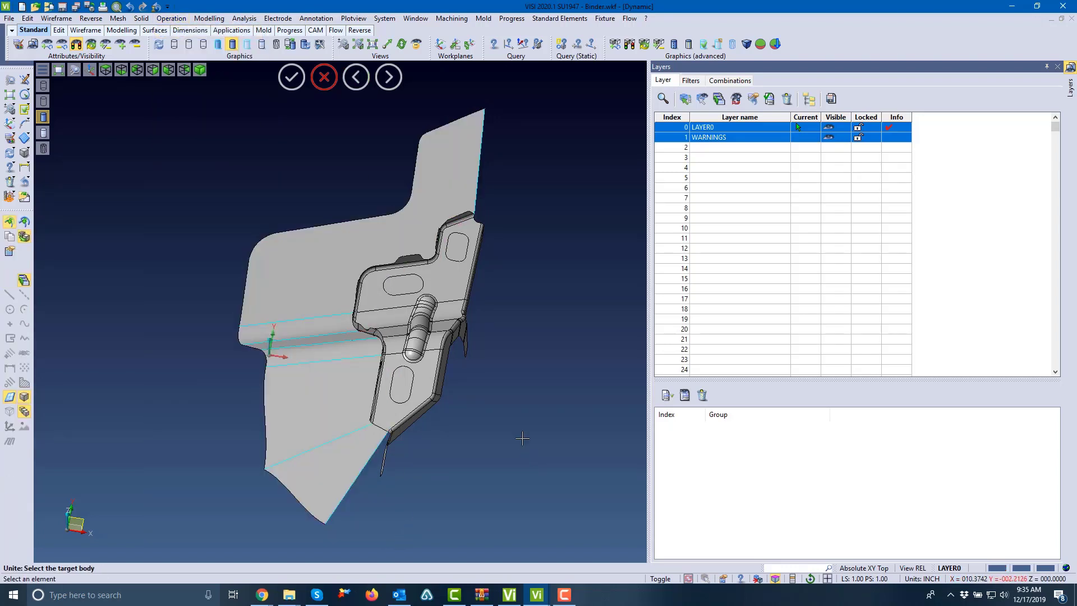
- Start Flange Unfolding and select the bend edges of the flange adjoining the parting surface, using single-edge selection
click(511, 19)
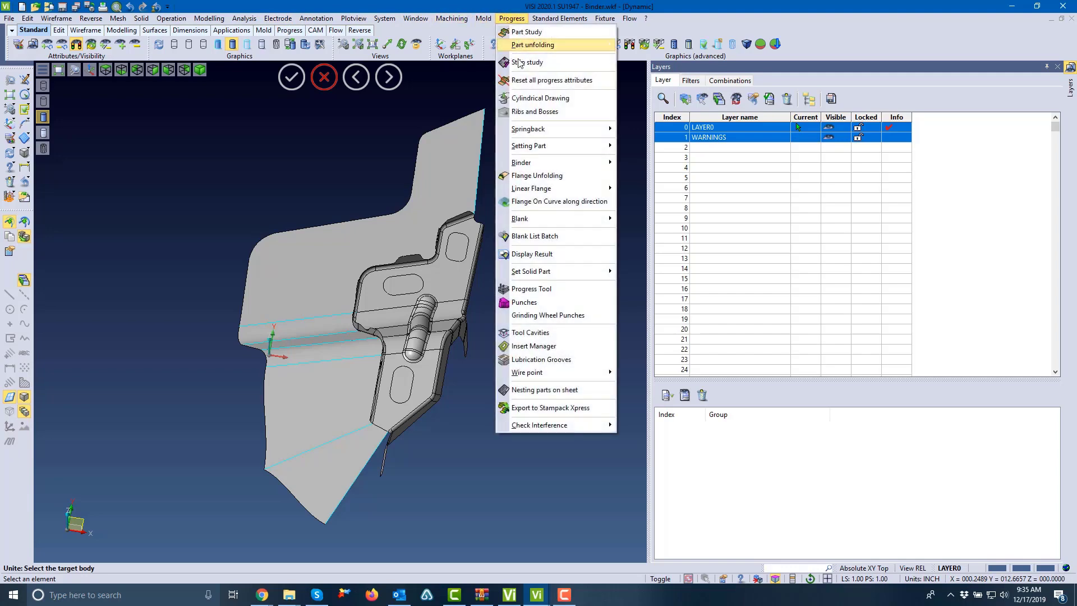
click(537, 175)
scroll(359, 437, up, 3)
scroll(359, 437, up, 2)
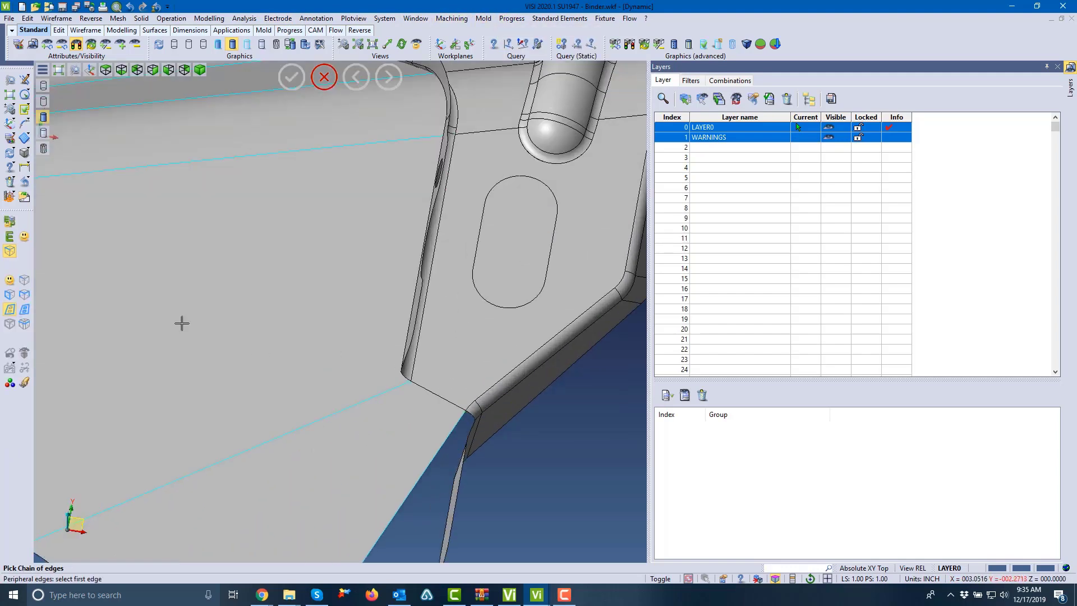
click(24, 281)
middle_drag(296, 306, 276, 298)
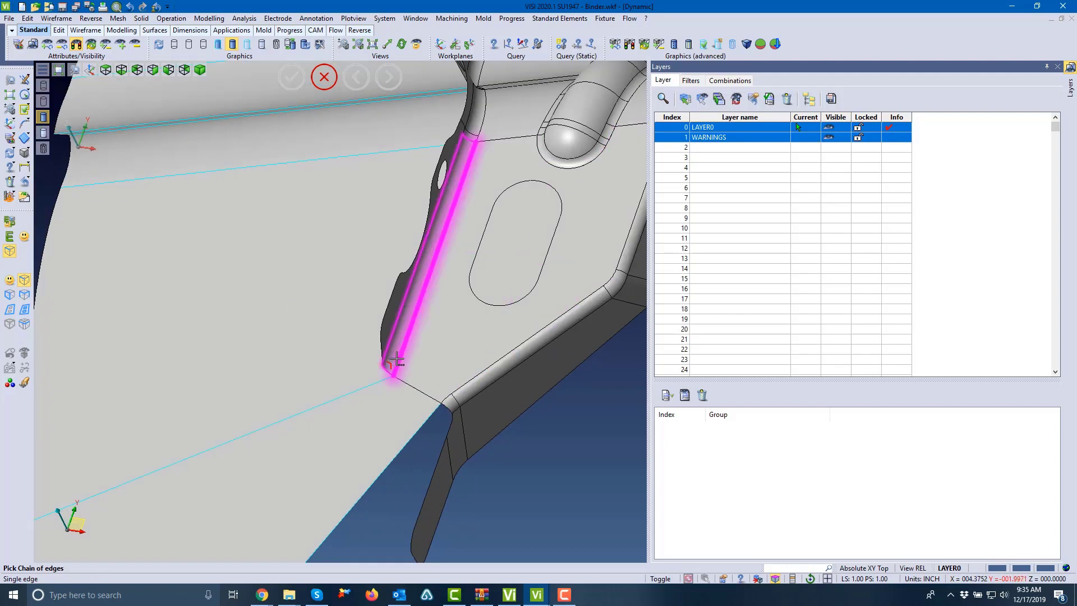
click(392, 365)
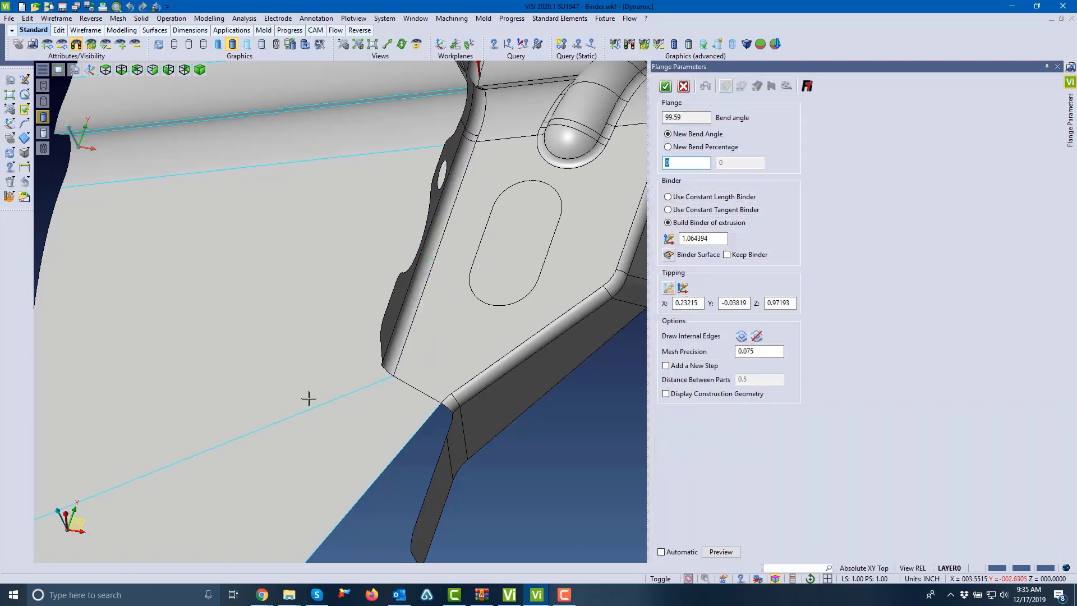
- Assign the united parting surface as the binder surface and preview the flange unfolded onto it
click(668, 254)
click(341, 350)
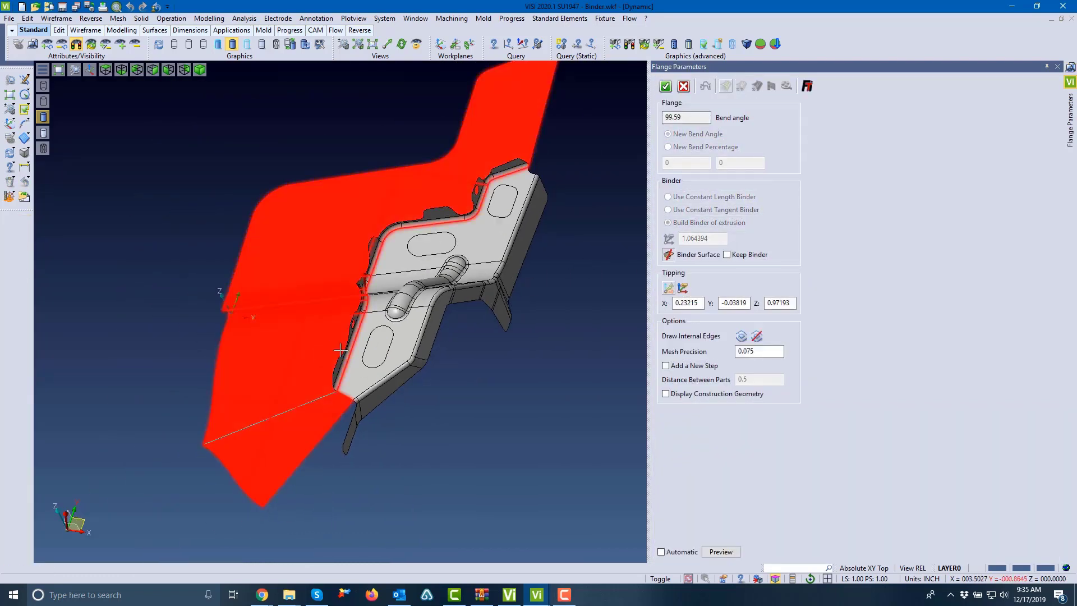
click(722, 551)
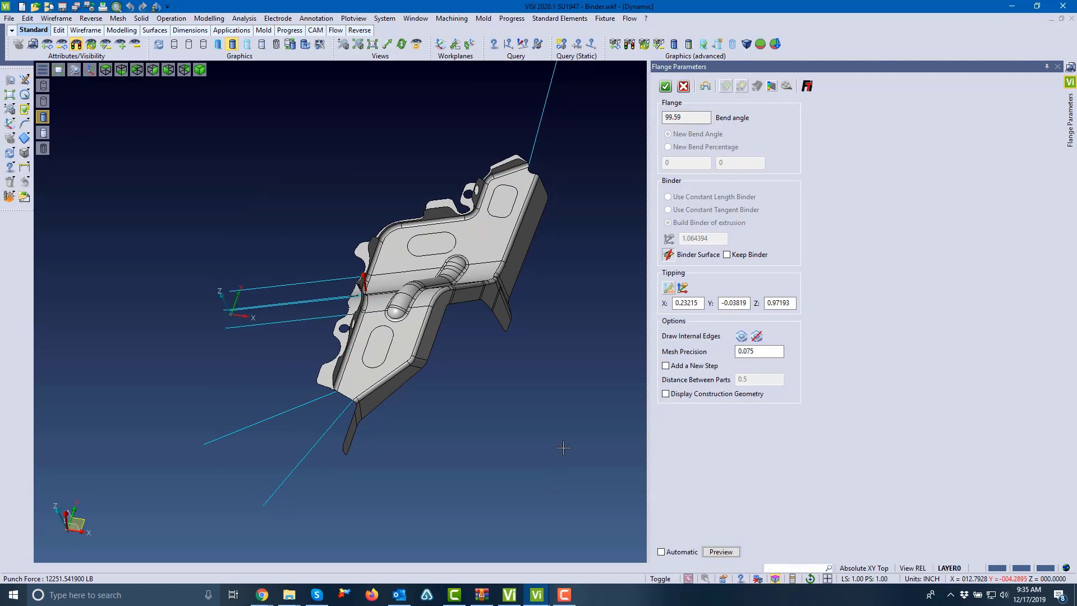
middle_drag(438, 380, 440, 386)
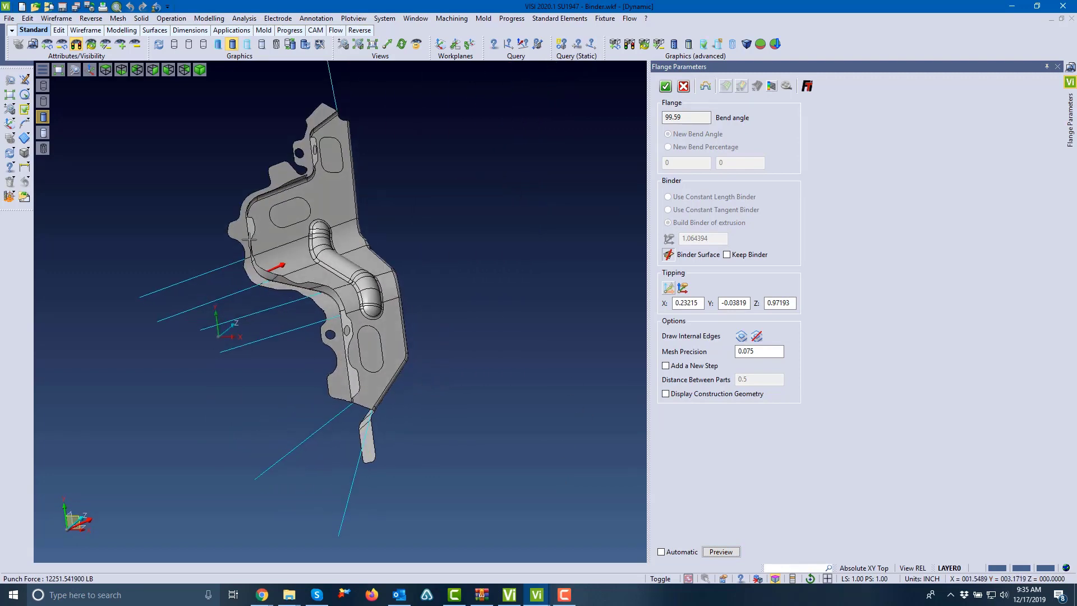